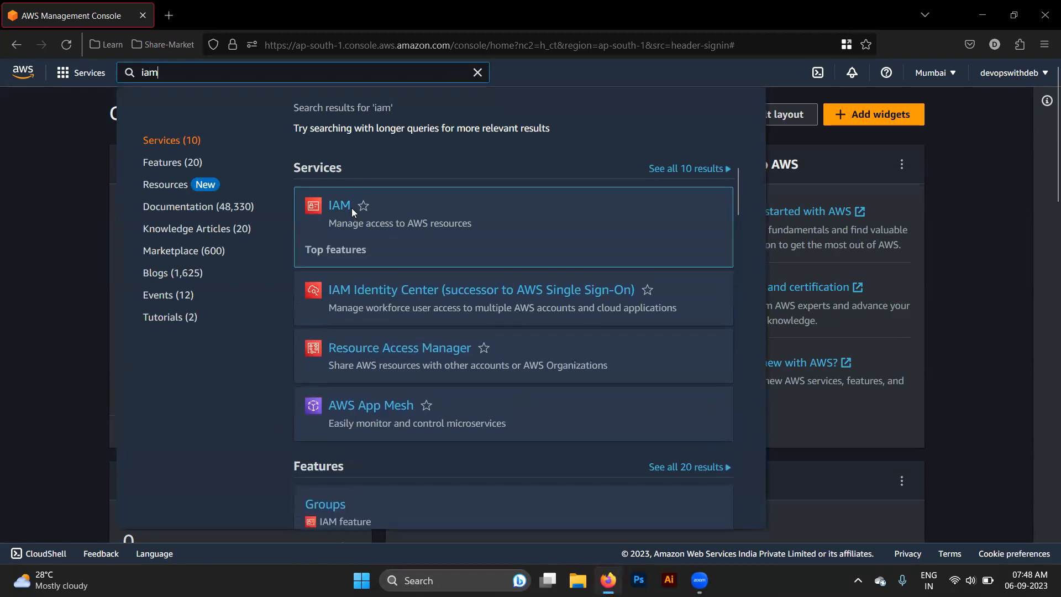
Open the IAM service and view the permissions policies attached to the devops user.
click(339, 205)
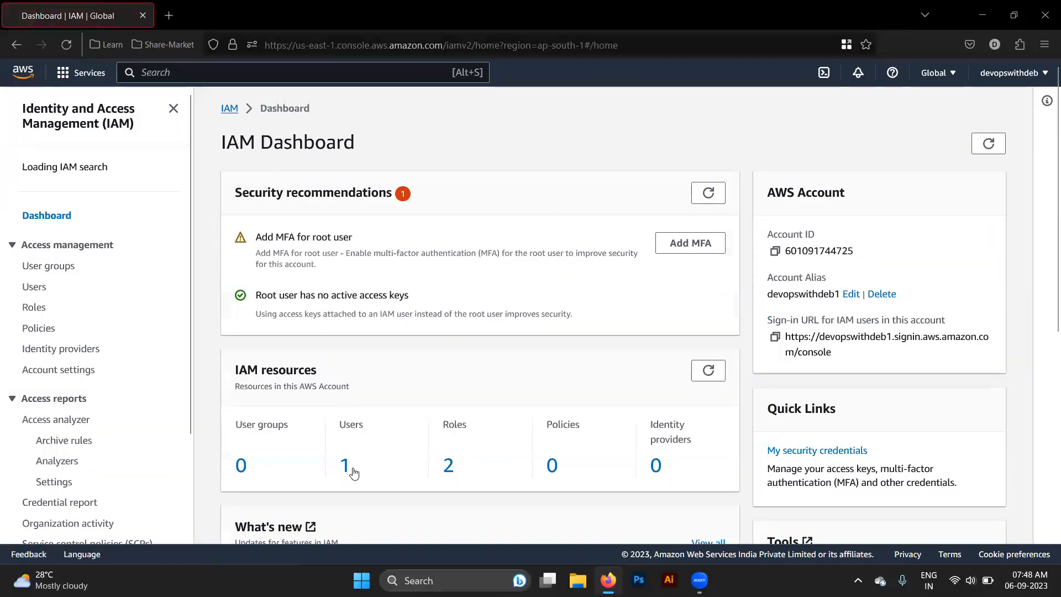
click(344, 467)
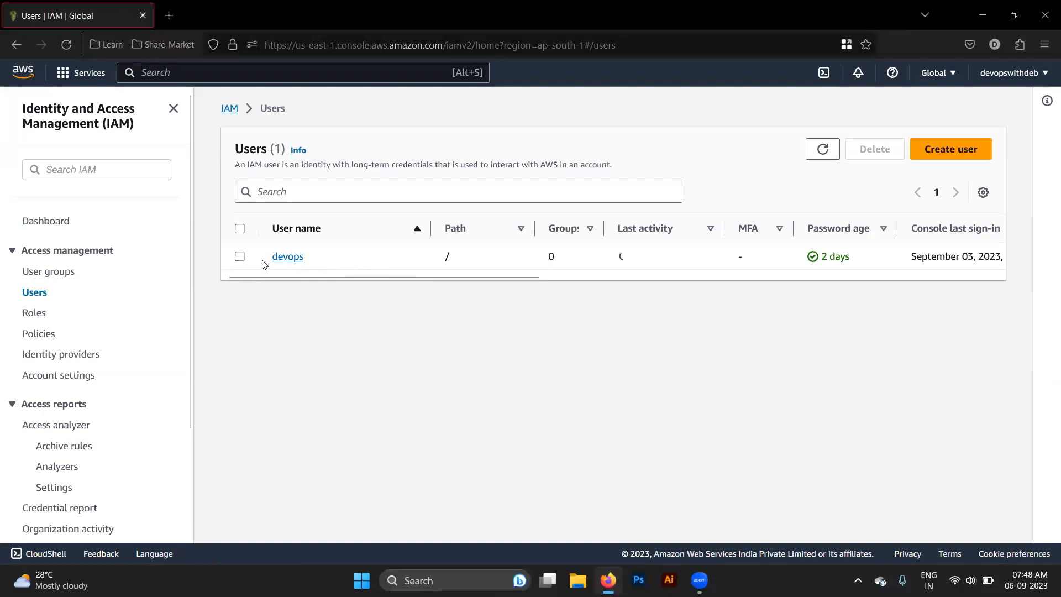
click(288, 259)
scroll(505, 417, down, 3)
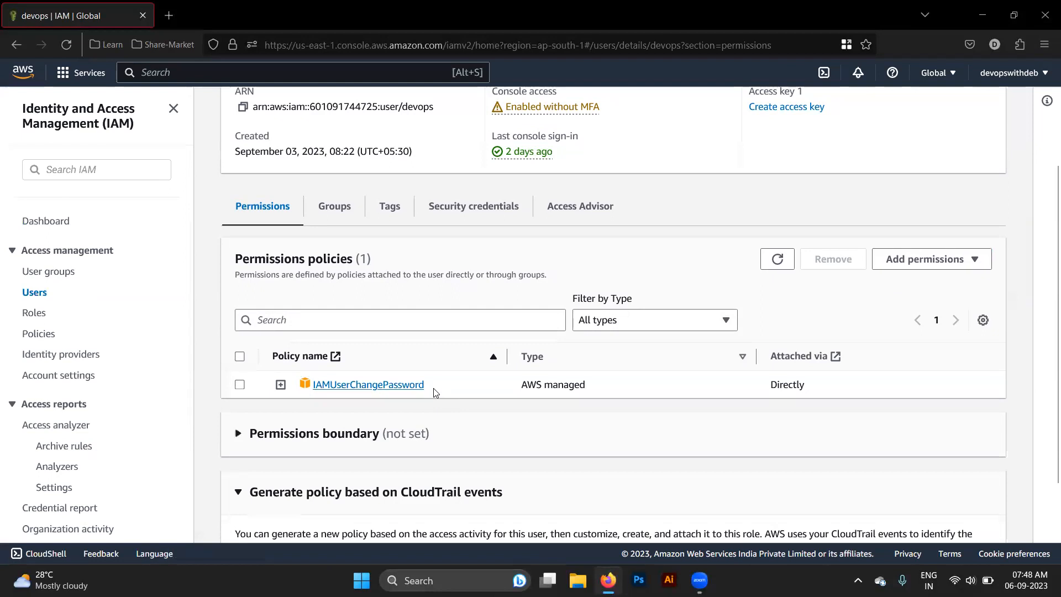
Browse the IAM policies list, filter it by "s3" to examine the matching policies, and remove the filter.
click(37, 334)
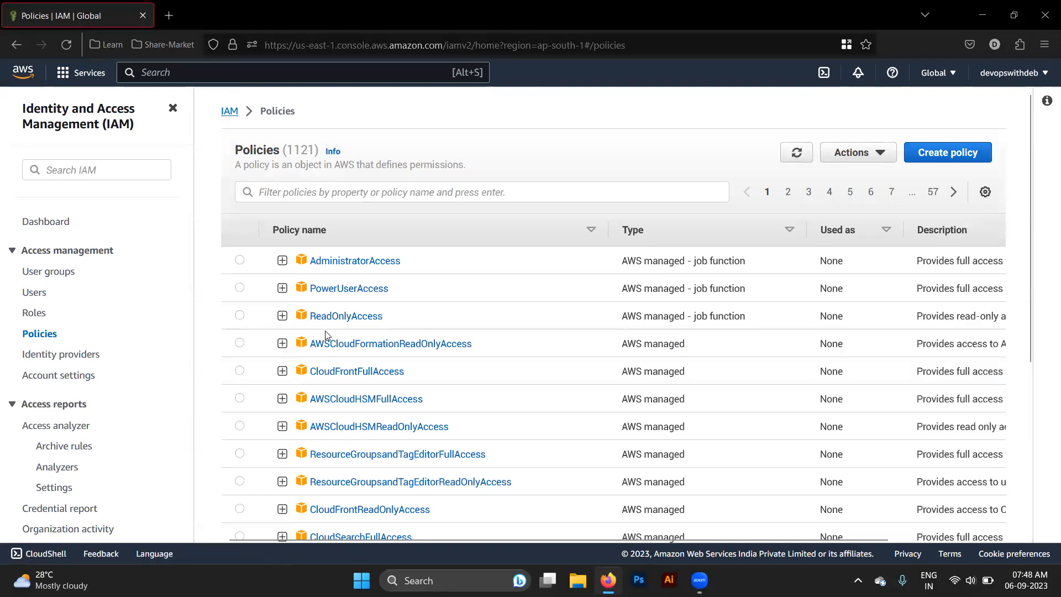
scroll(349, 312, down, 5)
scroll(349, 312, up, 5)
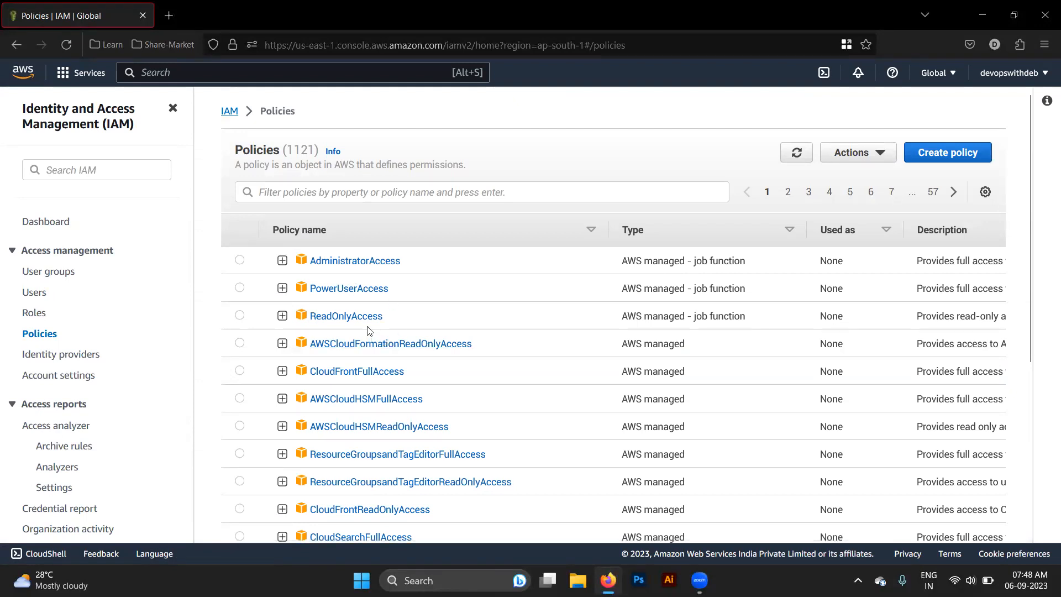
click(323, 193)
text(s3)
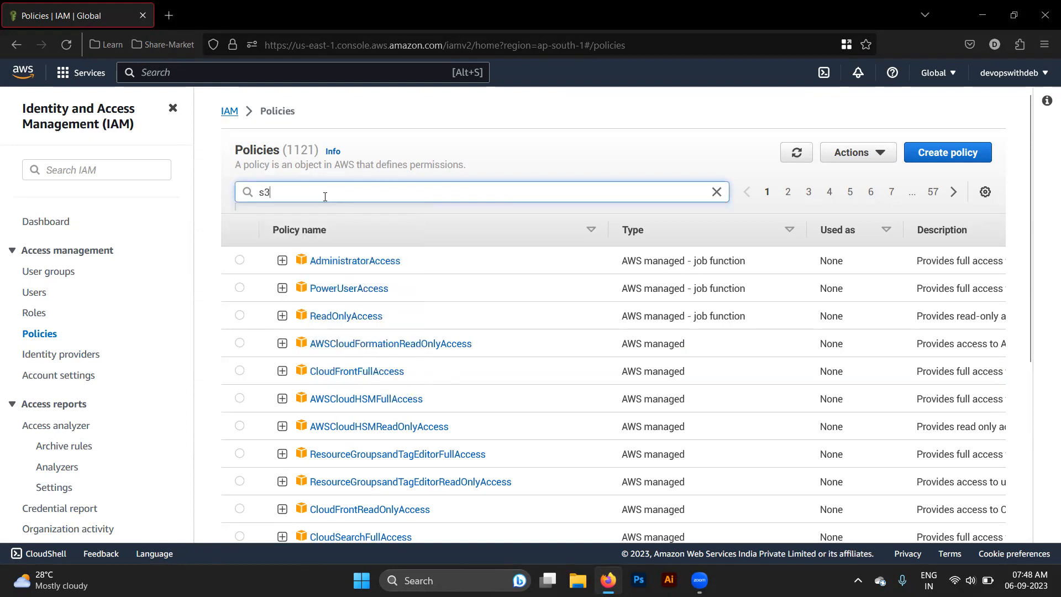
key(Return)
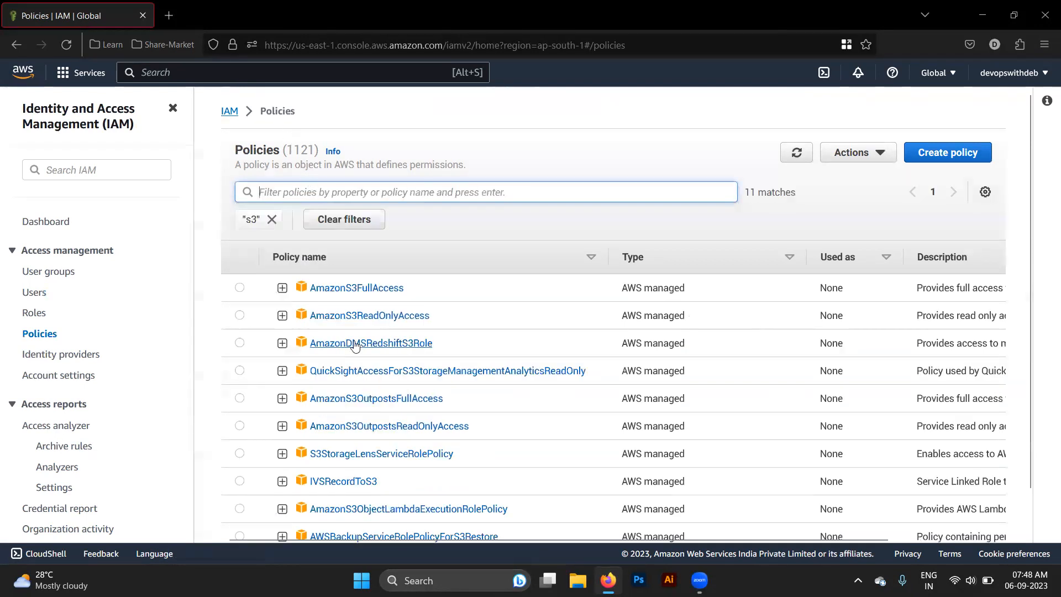
scroll(401, 310, down, 1)
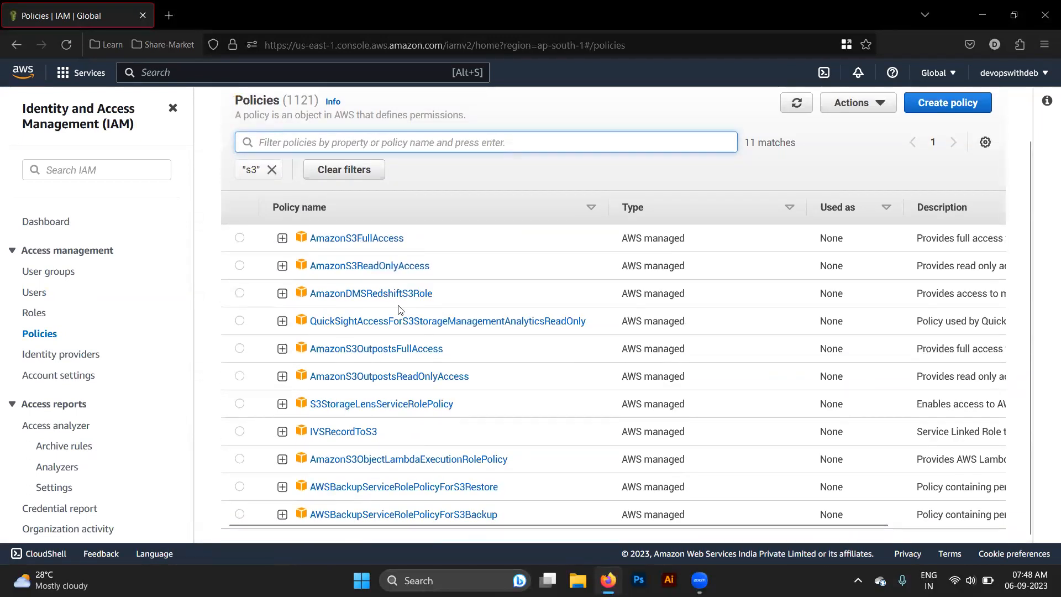
scroll(400, 308, up, 1)
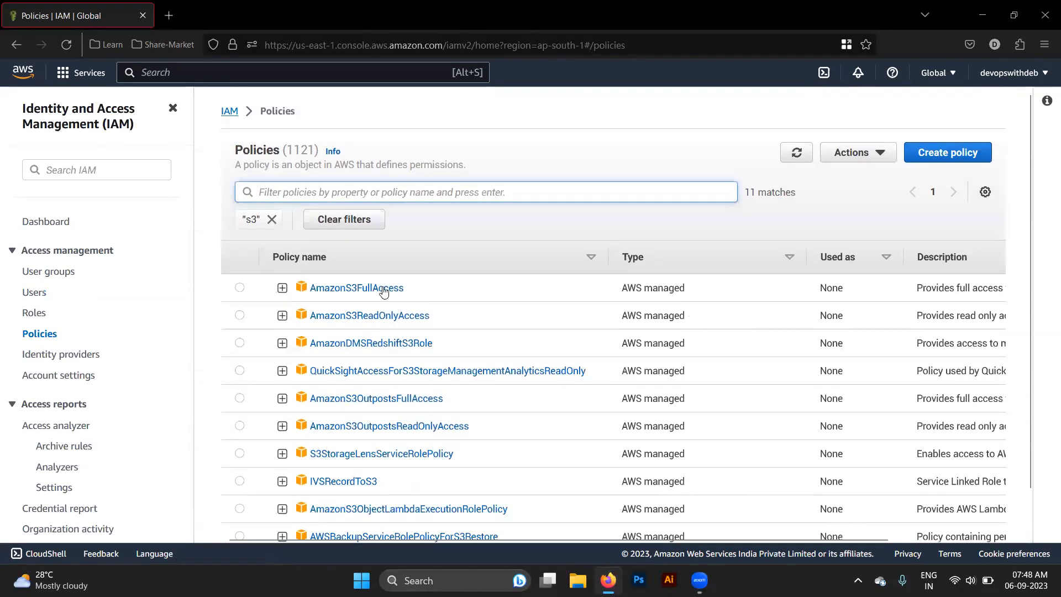
click(271, 219)
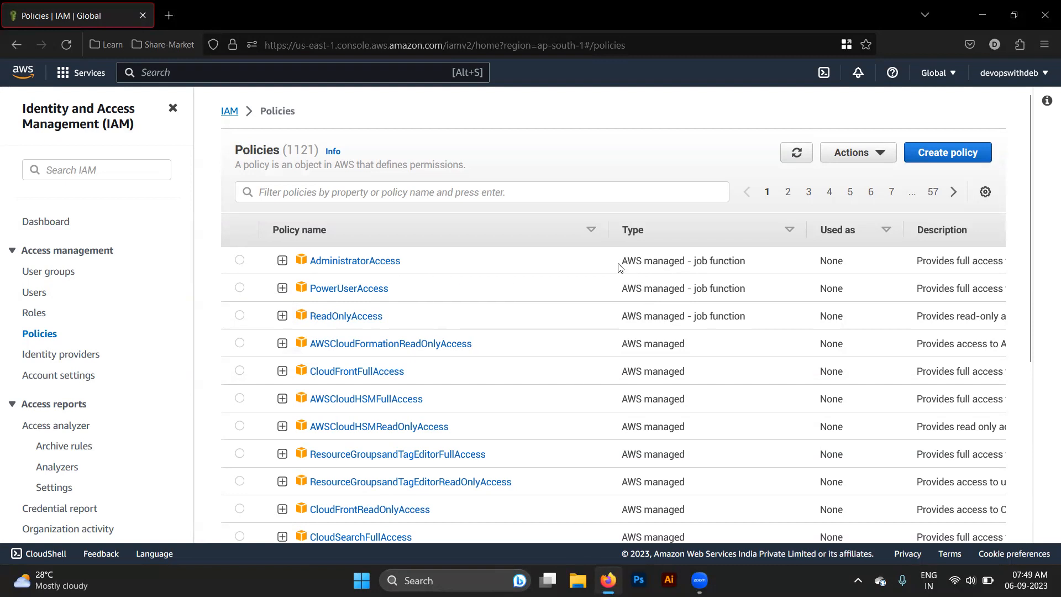
Sort the policies by type in both directions to compare the AWS managed and job function policies.
drag(621, 268, 685, 265)
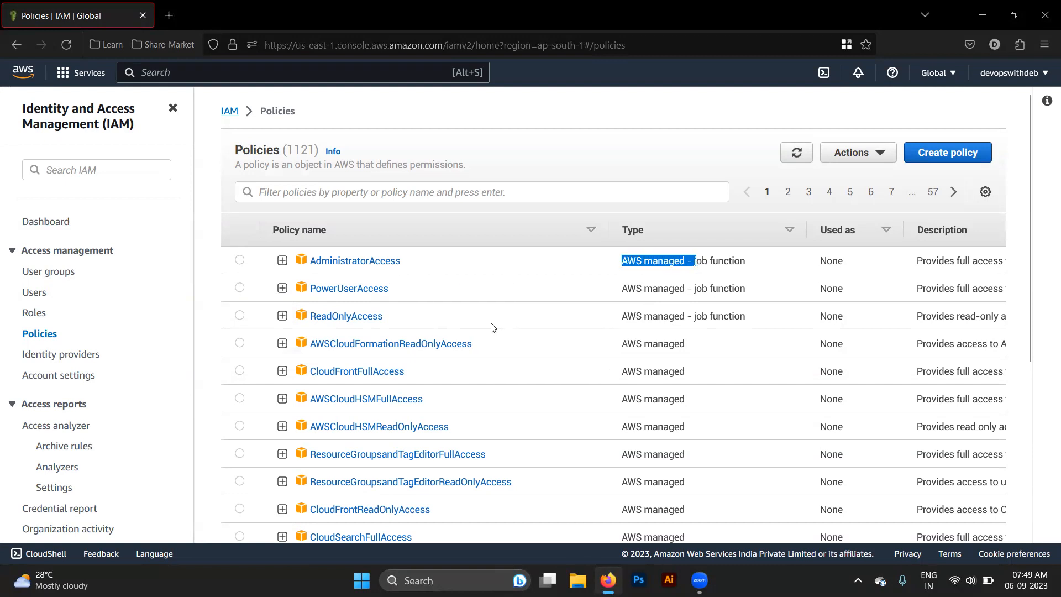
scroll(492, 328, down, 3)
scroll(490, 323, up, 3)
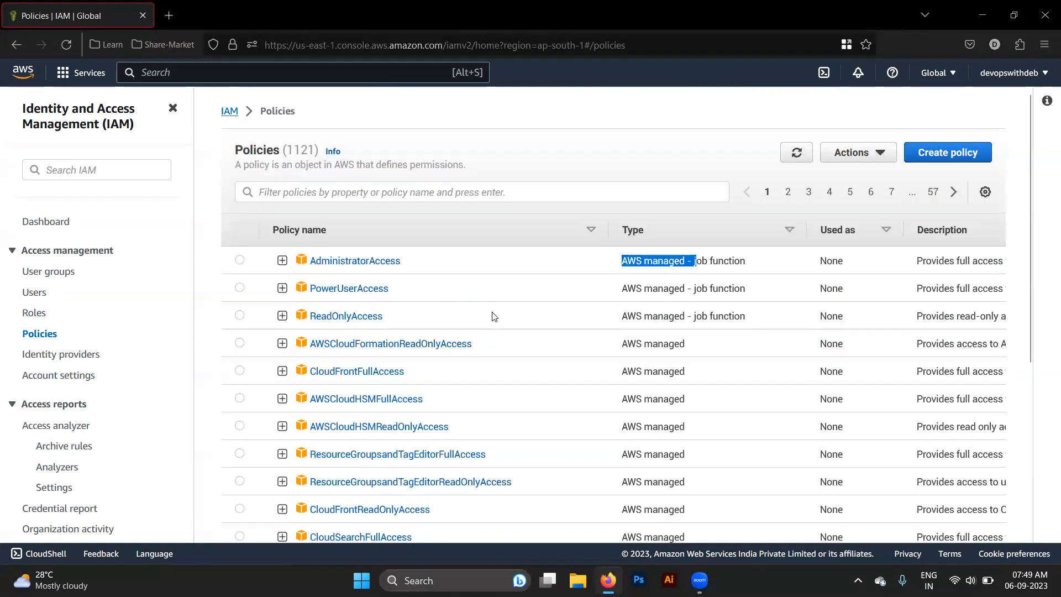
click(640, 235)
click(639, 234)
scroll(598, 357, down, 4)
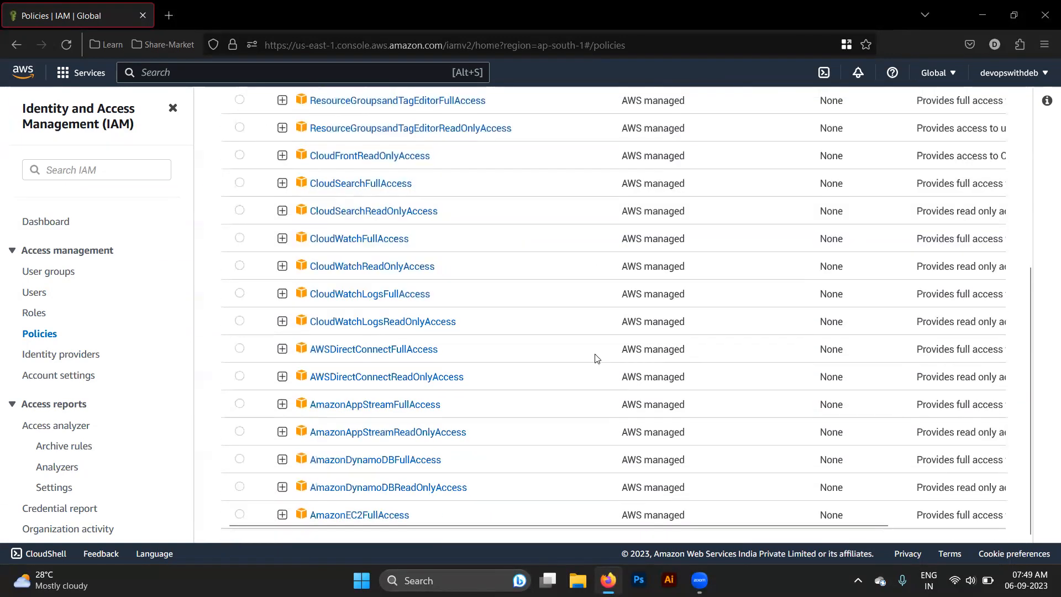
scroll(597, 356, up, 3)
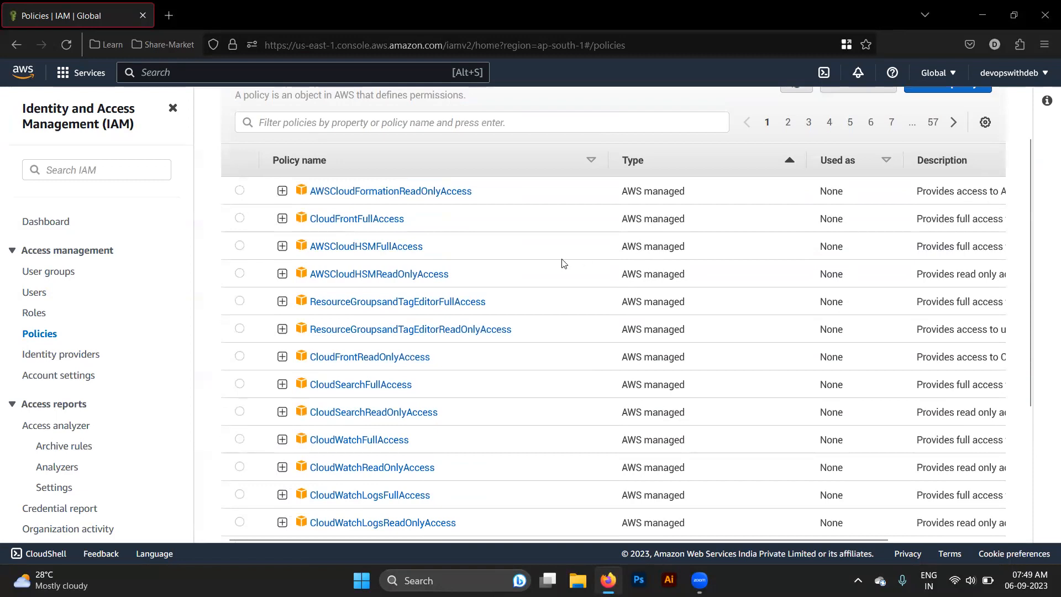
click(643, 165)
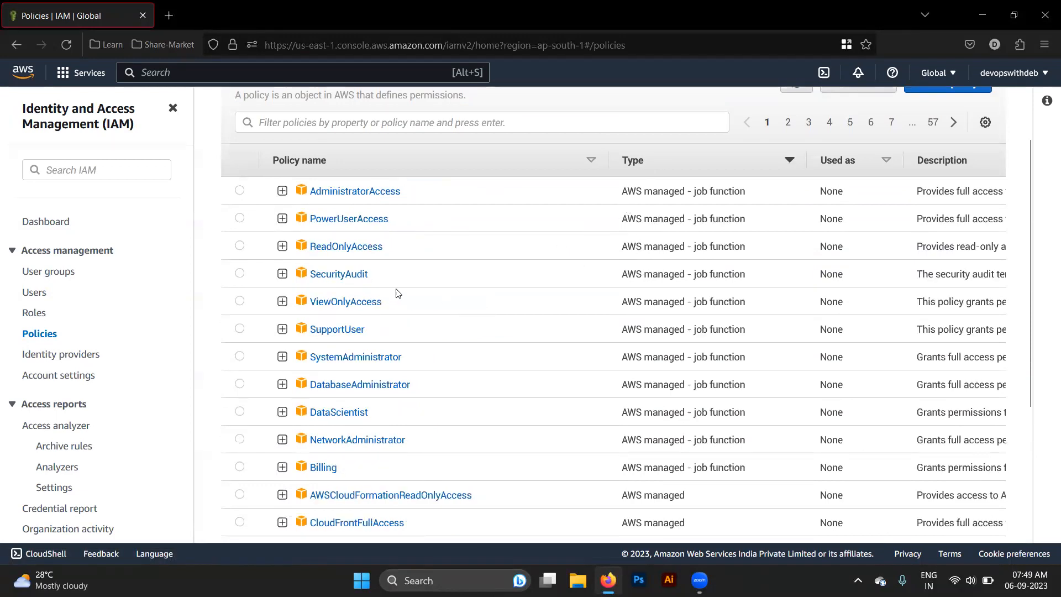
Start adding permissions to the devops user, choosing to attach policies directly.
click(34, 293)
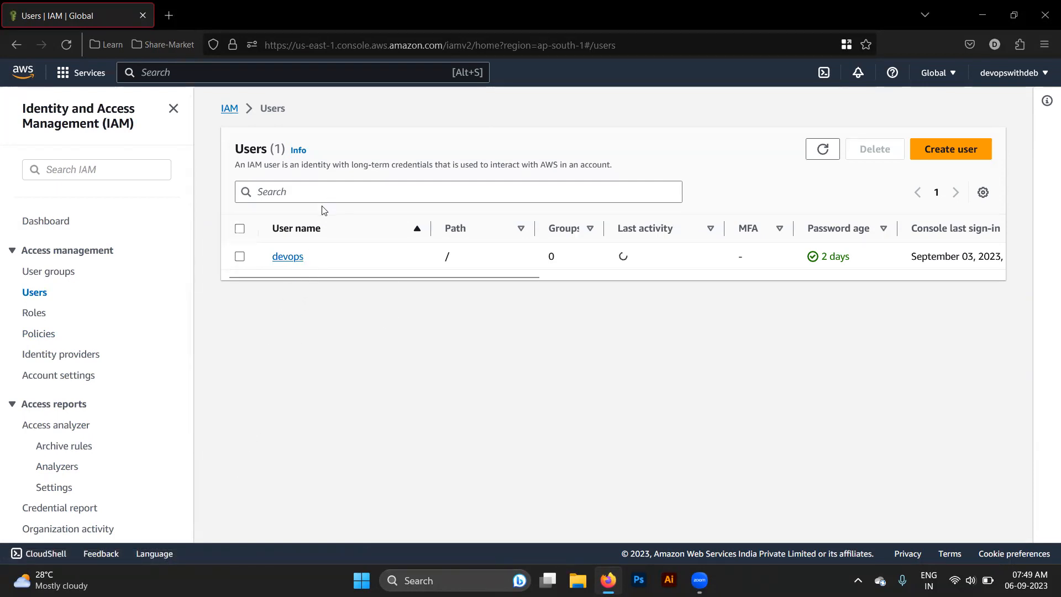
click(287, 256)
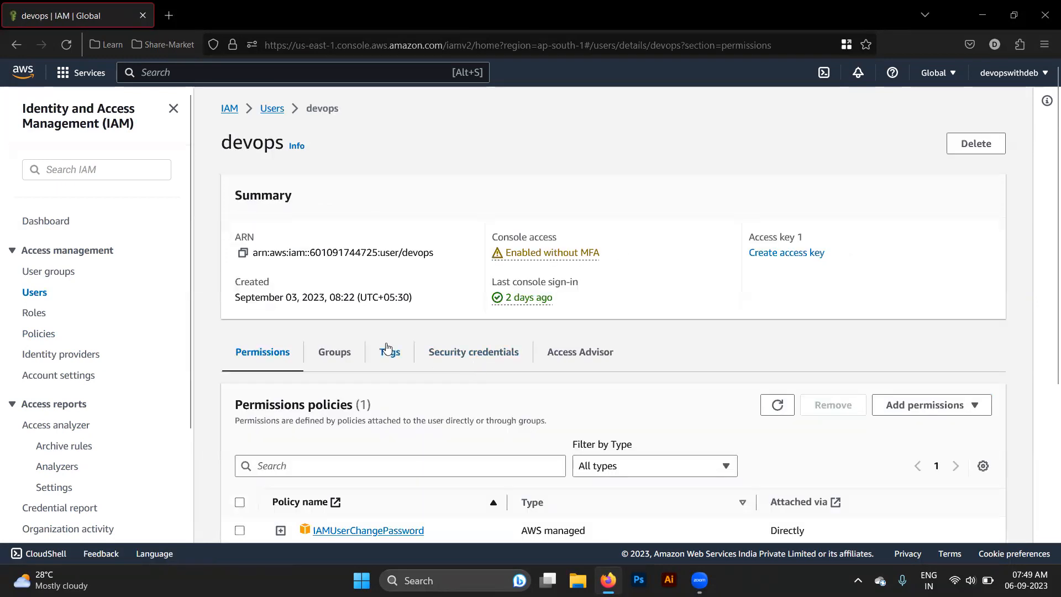
scroll(496, 280, down, 4)
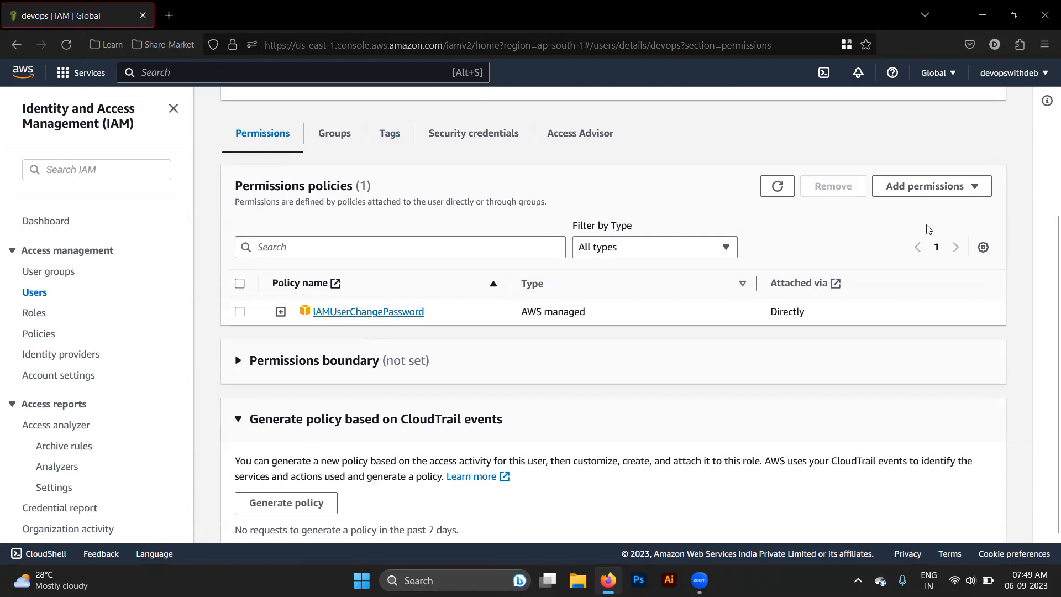
click(938, 191)
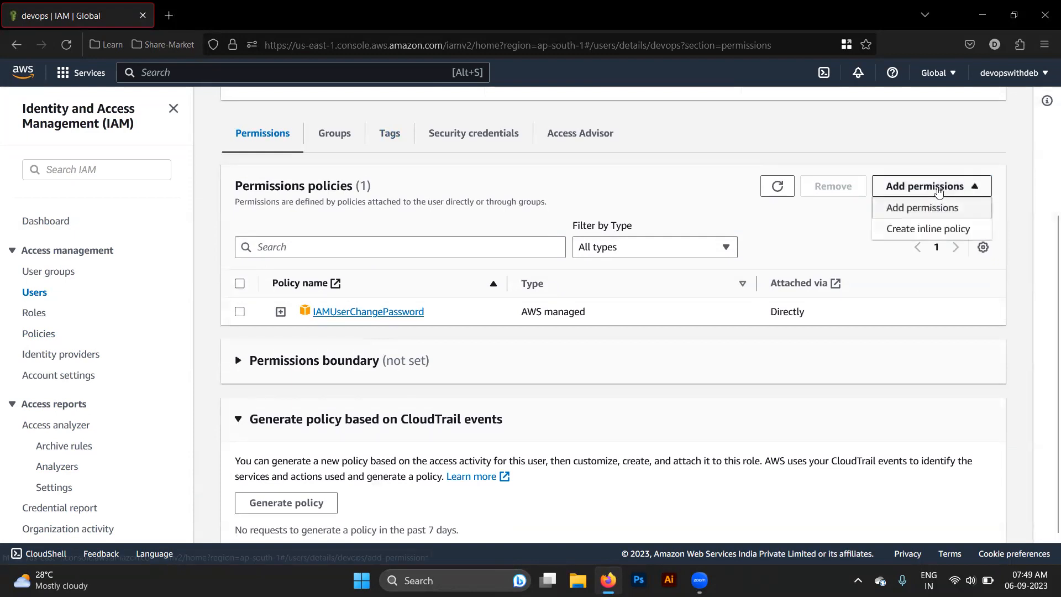
click(928, 215)
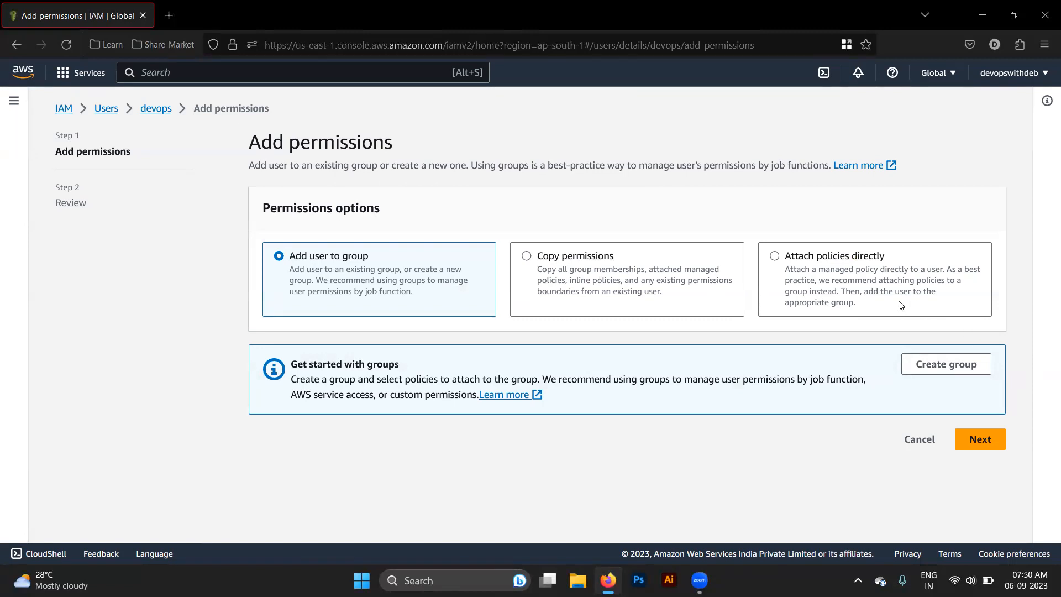
click(810, 270)
Search the permissions policies for "iam", attach IAMFullAccess to the devops user, and check the user's policy list.
scroll(700, 392, down, 2)
scroll(380, 427, down, 3)
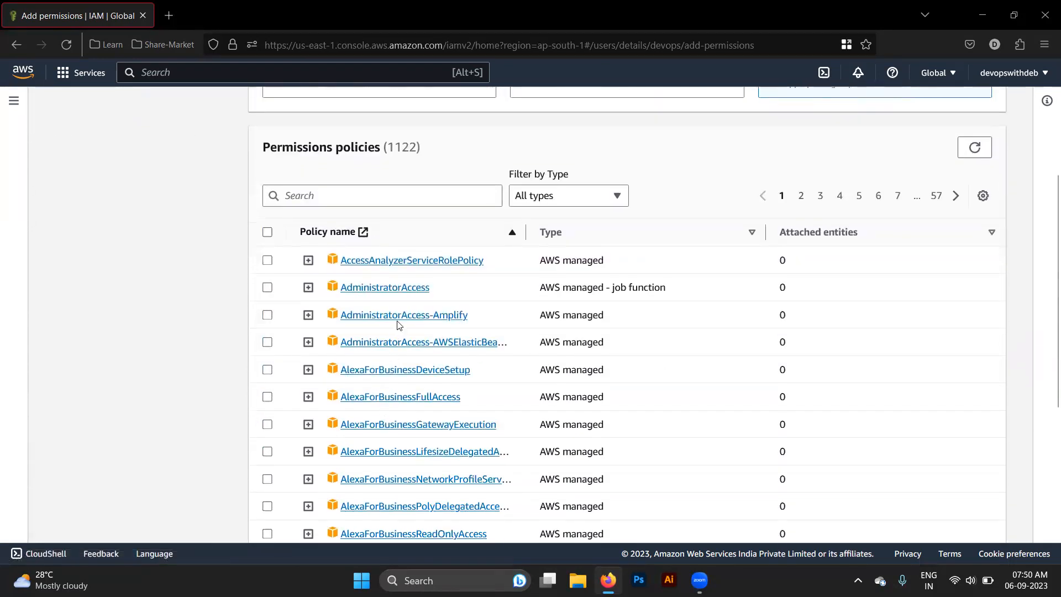
click(542, 197)
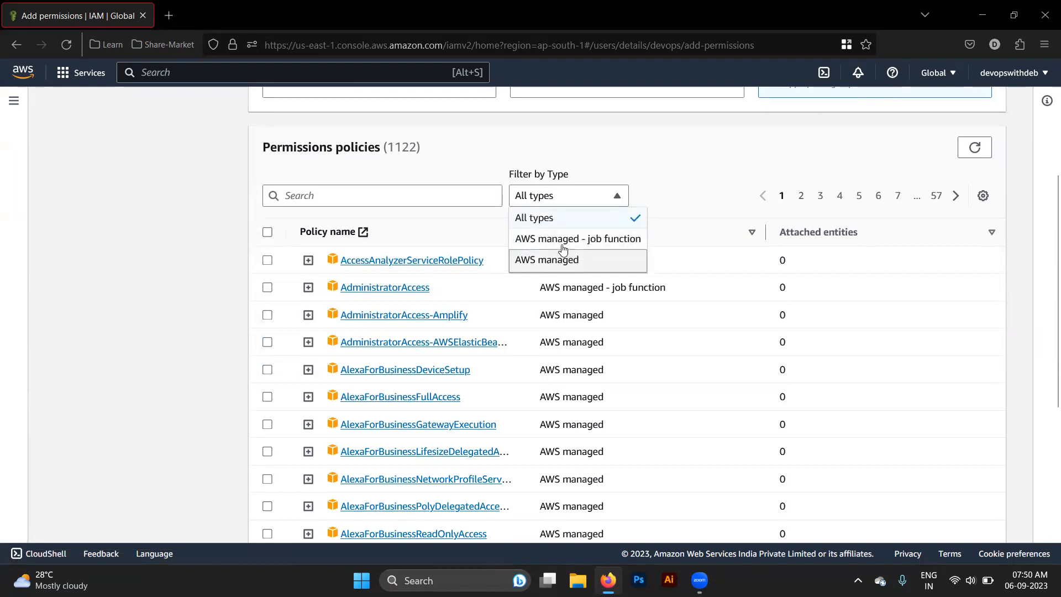
click(678, 174)
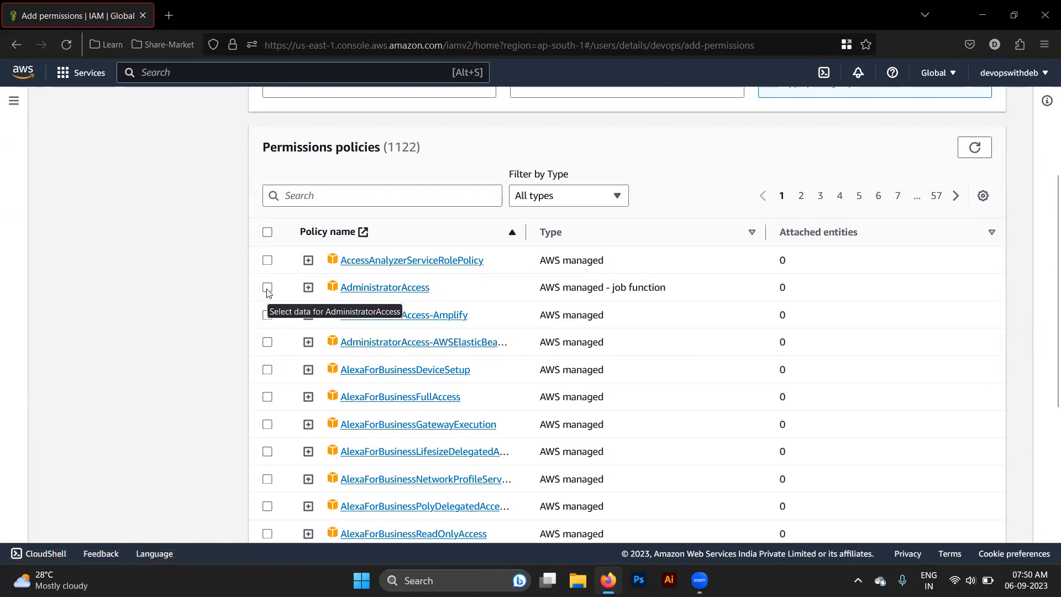
click(375, 200)
text(iam)
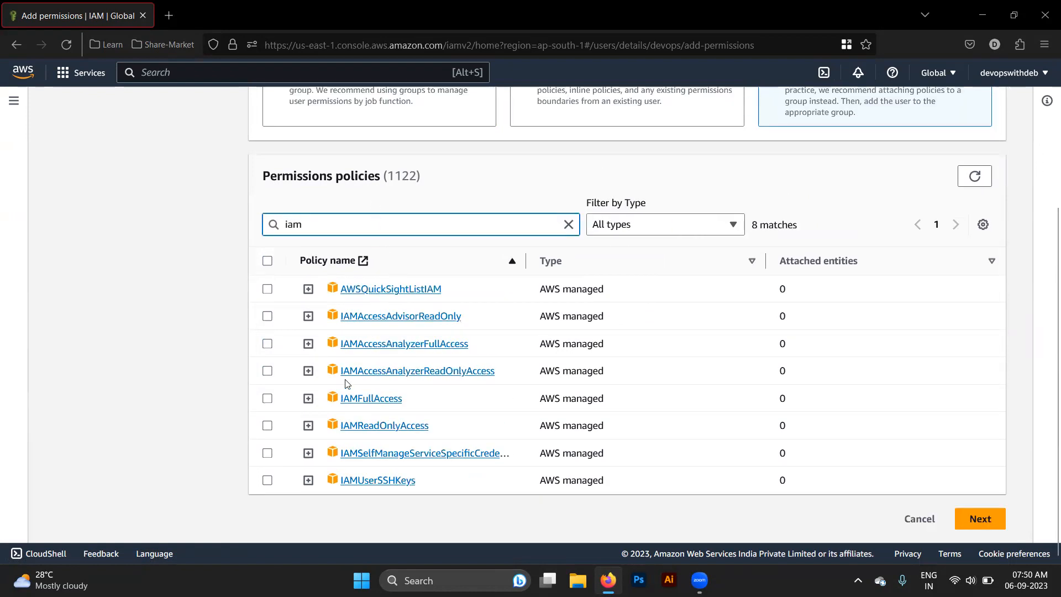
click(267, 399)
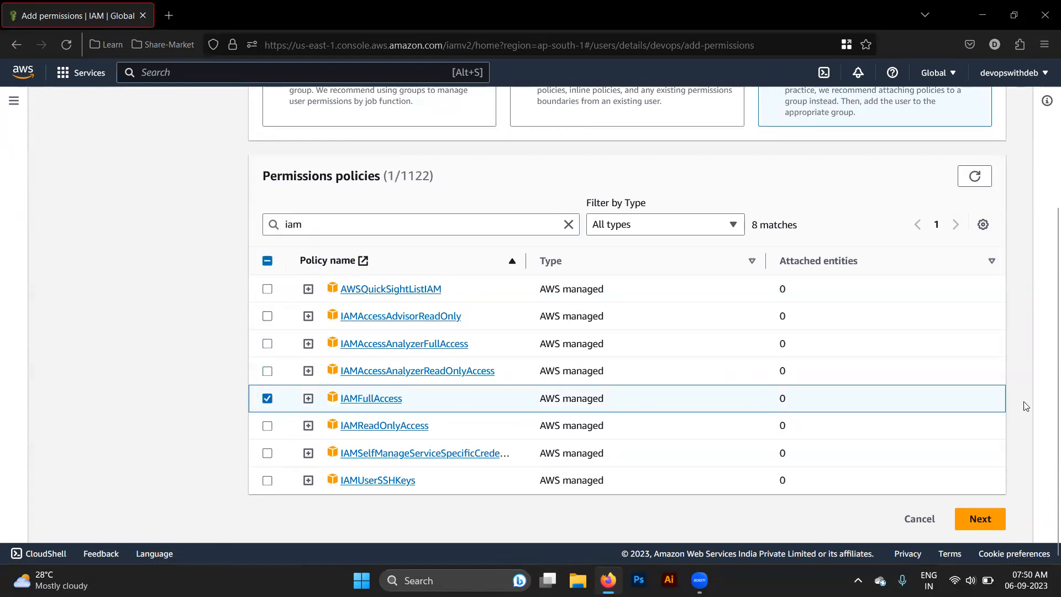
click(978, 517)
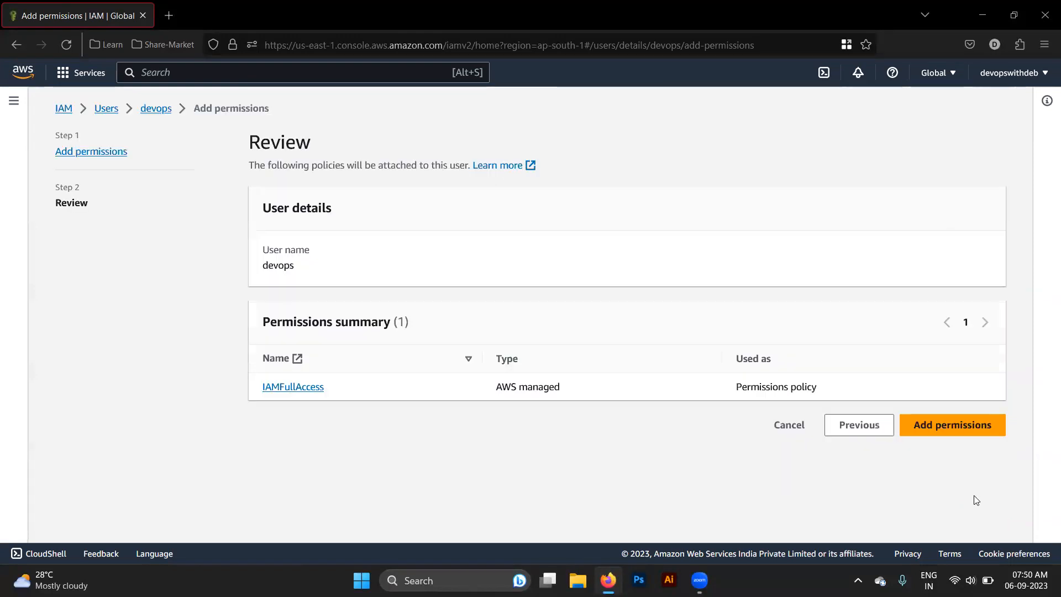
click(964, 430)
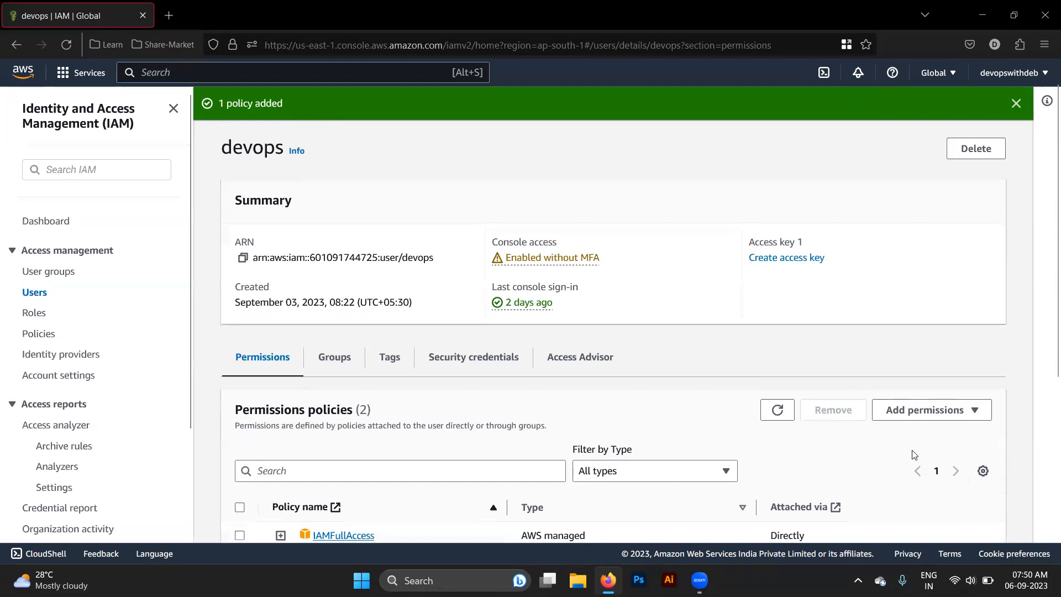
scroll(693, 435, down, 2)
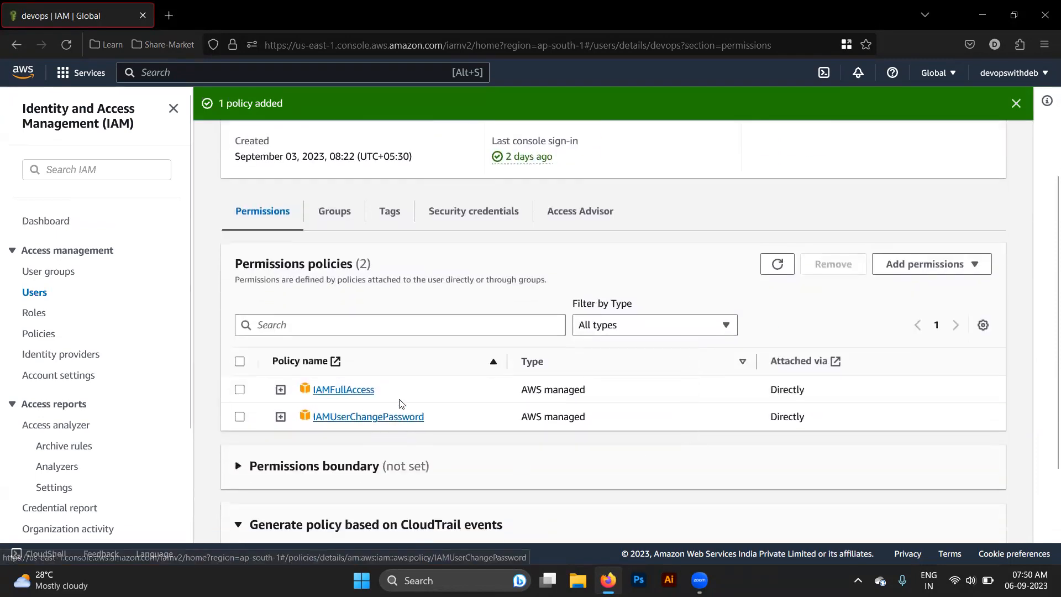
scroll(378, 408, up, 3)
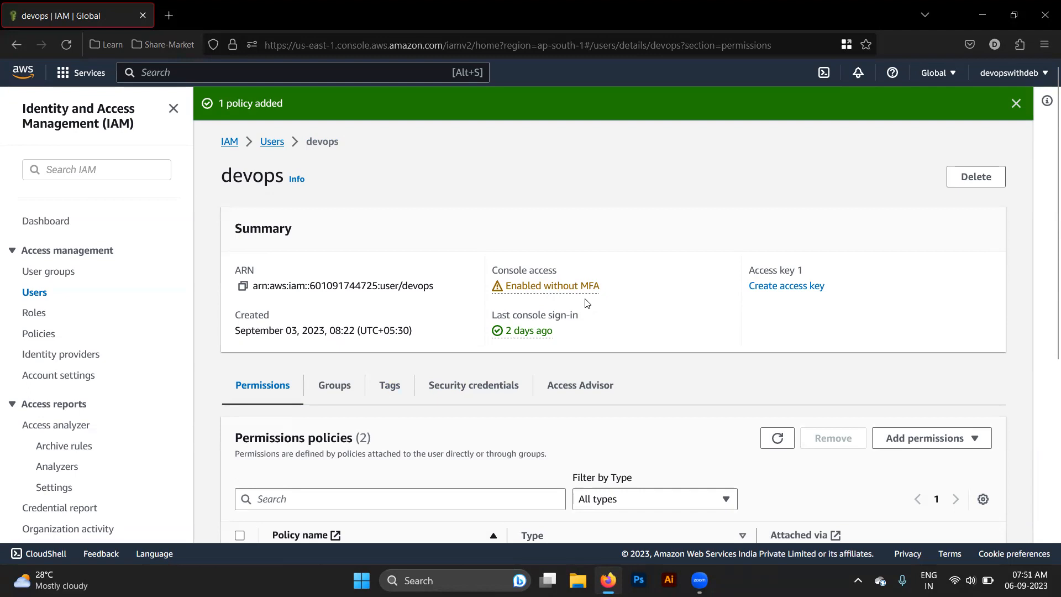
Review the IAM dashboard and reopen the devops user's details.
click(46, 221)
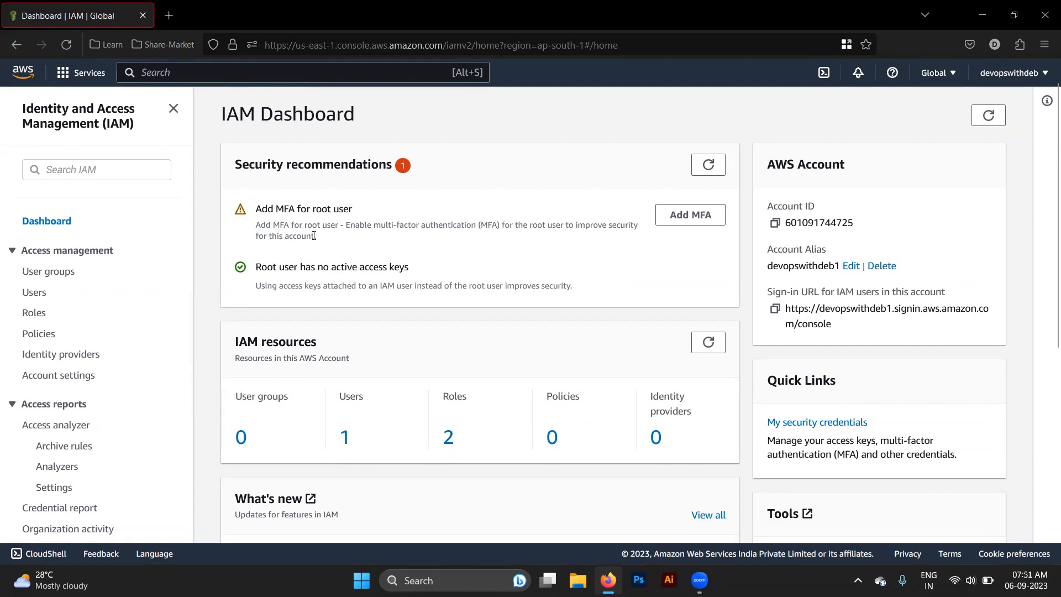
scroll(119, 409, down, 5)
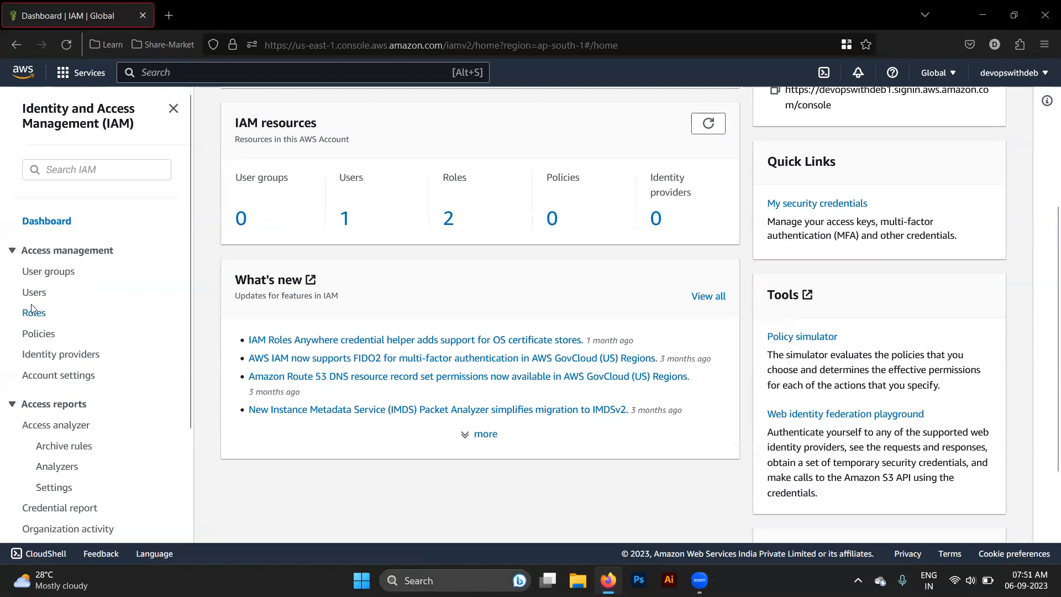
click(34, 293)
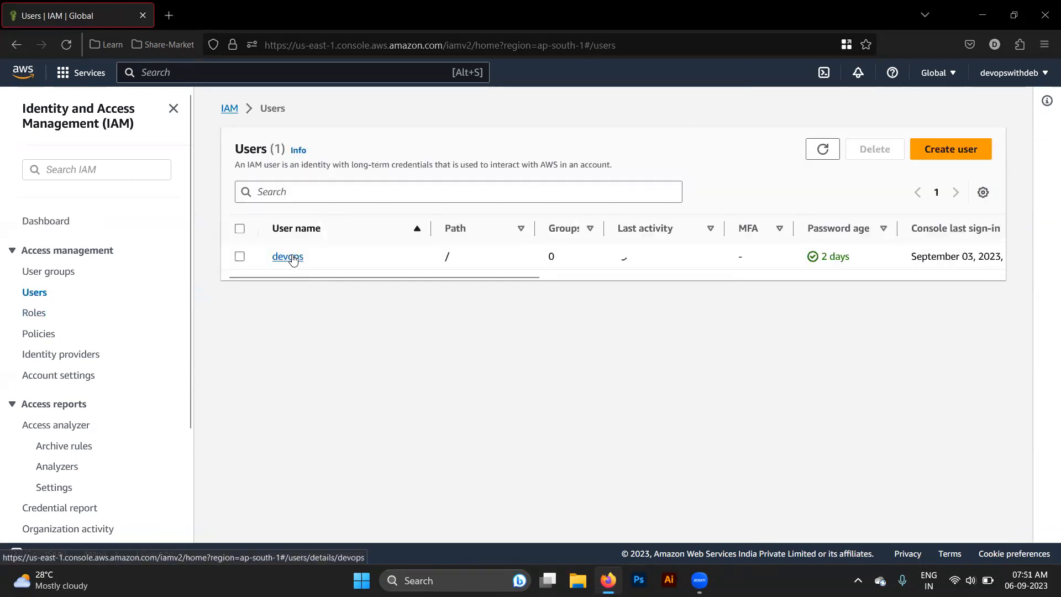
click(288, 257)
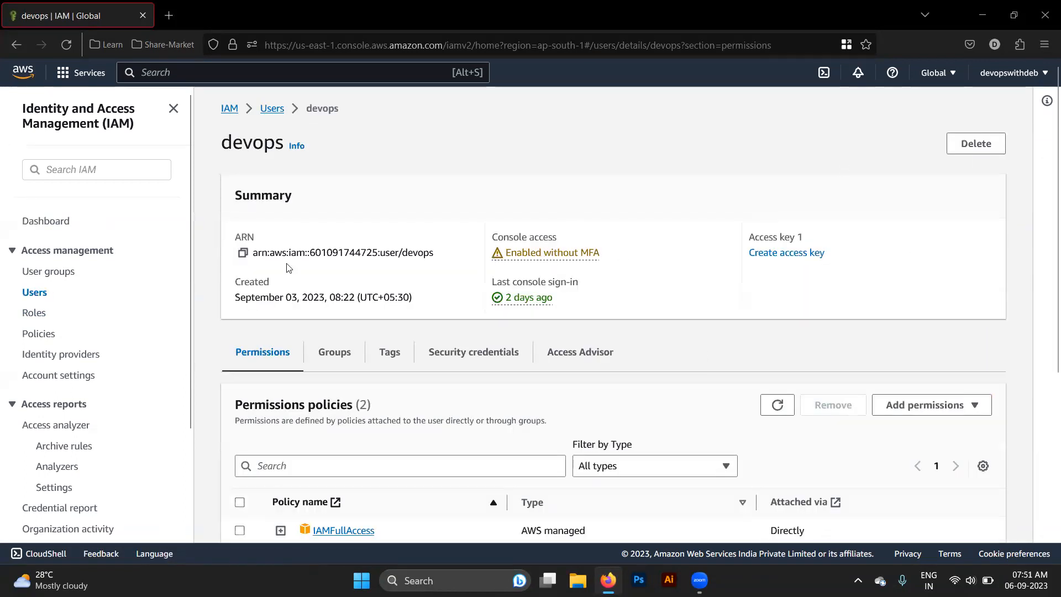
Examine the devops user's group memberships, tags and permissions policies.
click(334, 351)
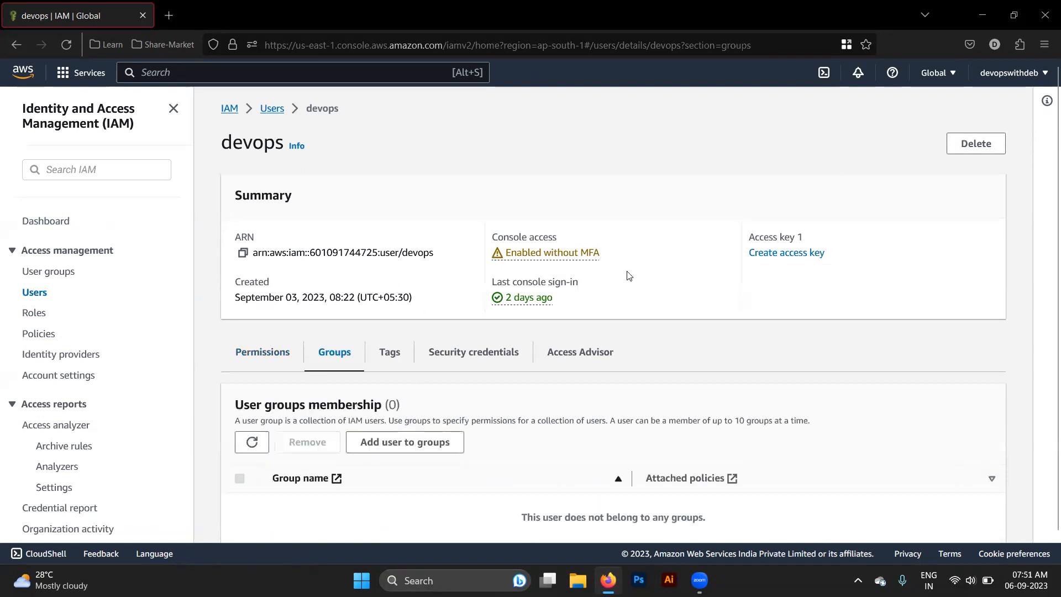
click(396, 365)
click(267, 367)
scroll(534, 363, down, 3)
scroll(532, 362, up, 3)
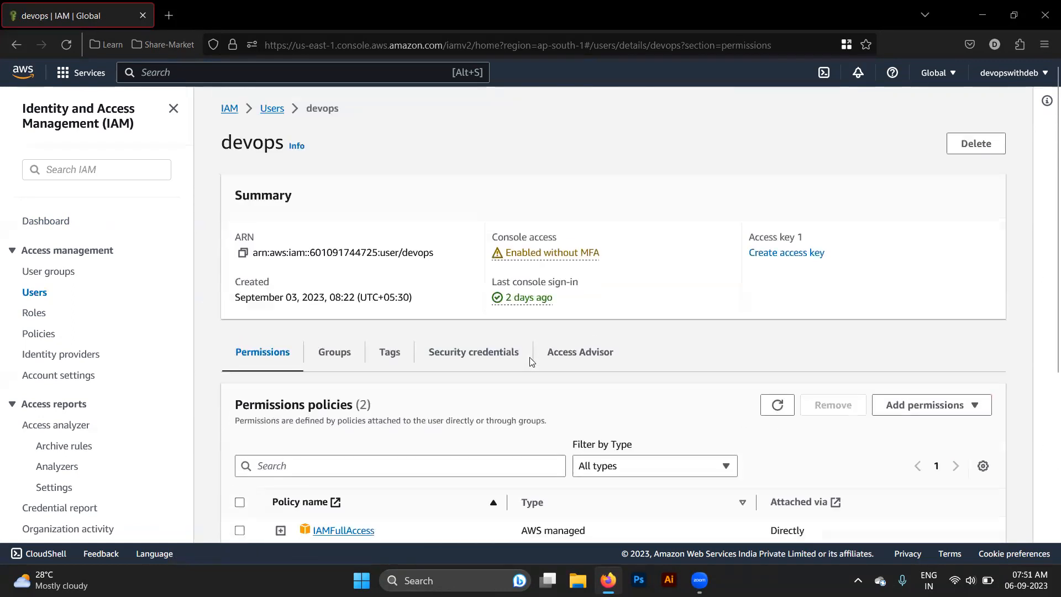
Start enabling MFA for the devops user from the console access details.
click(532, 254)
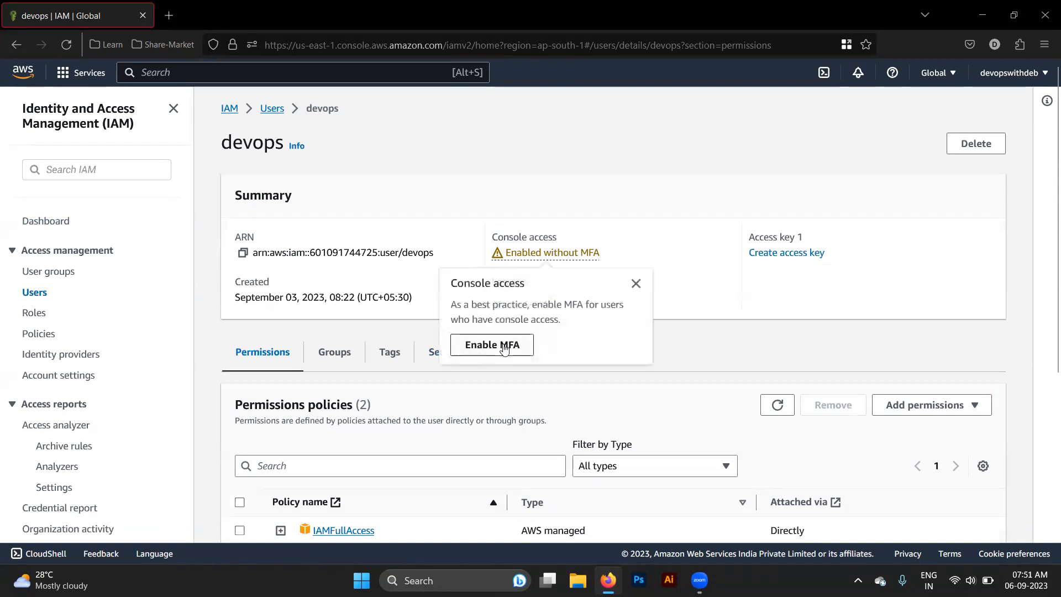
click(615, 242)
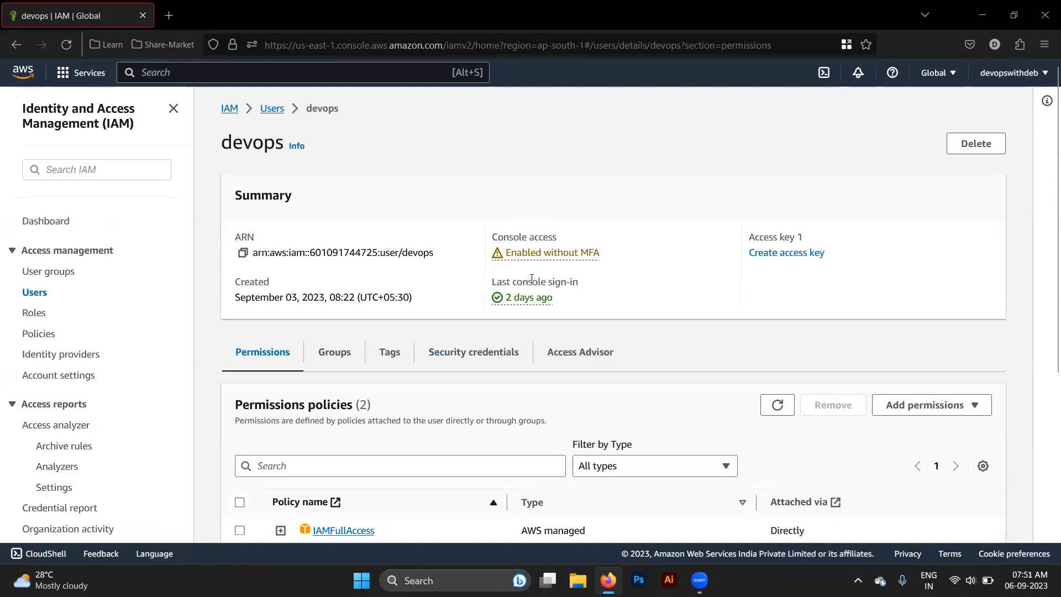
click(534, 254)
click(517, 346)
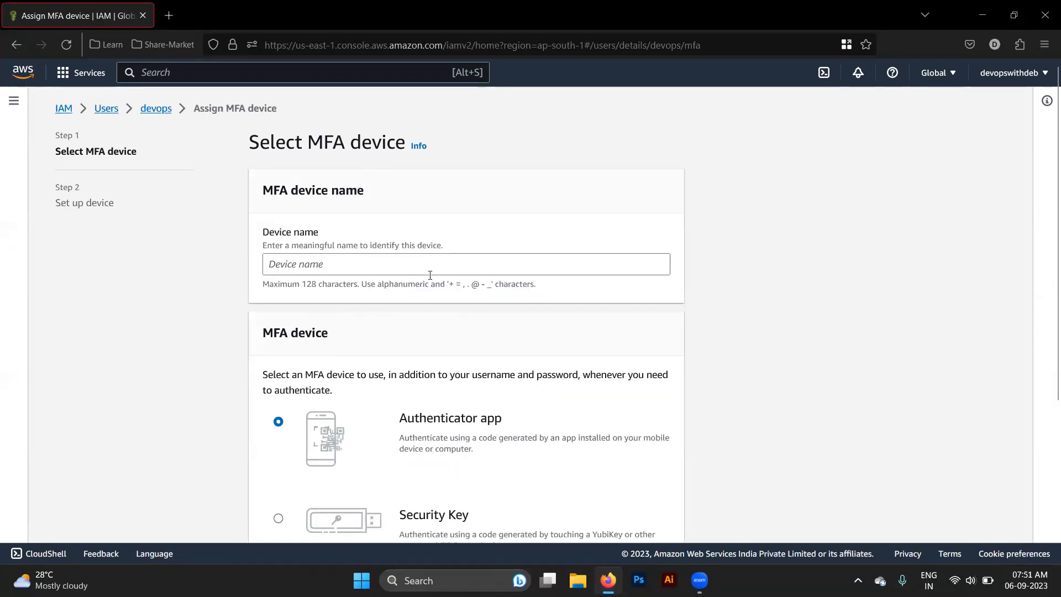
Name the MFA device Devops, keep Authenticator app as the device type, and continue to the device setup.
click(347, 256)
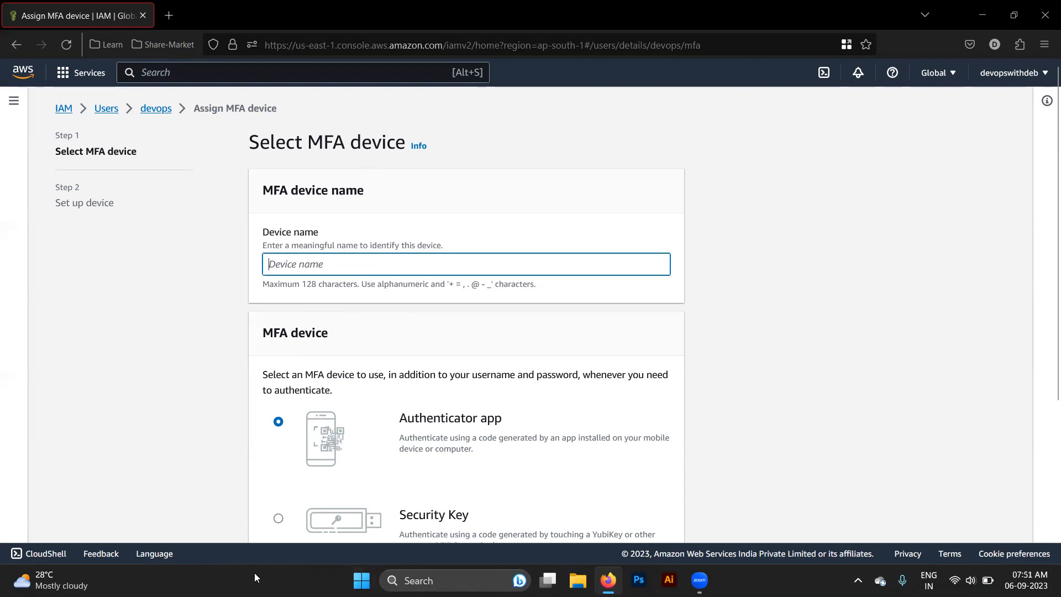
text(Devops)
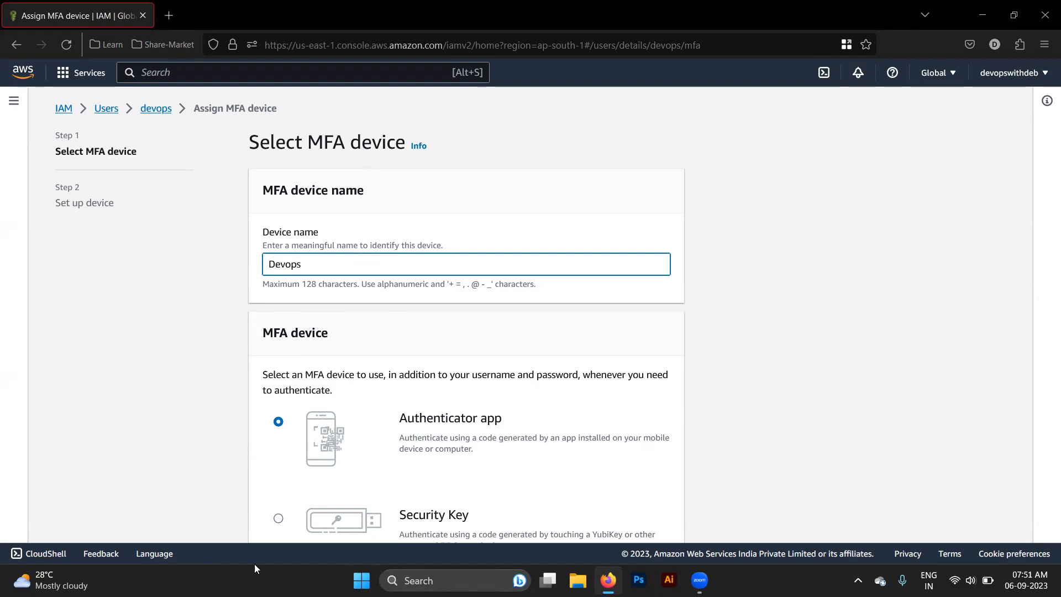
click(400, 319)
scroll(400, 319, down, 4)
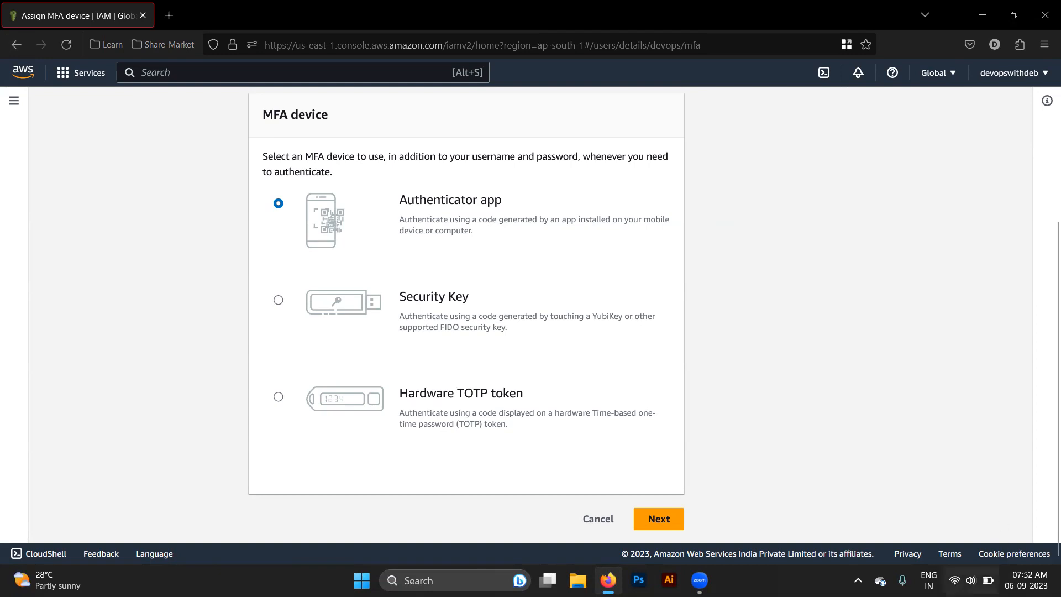
click(669, 519)
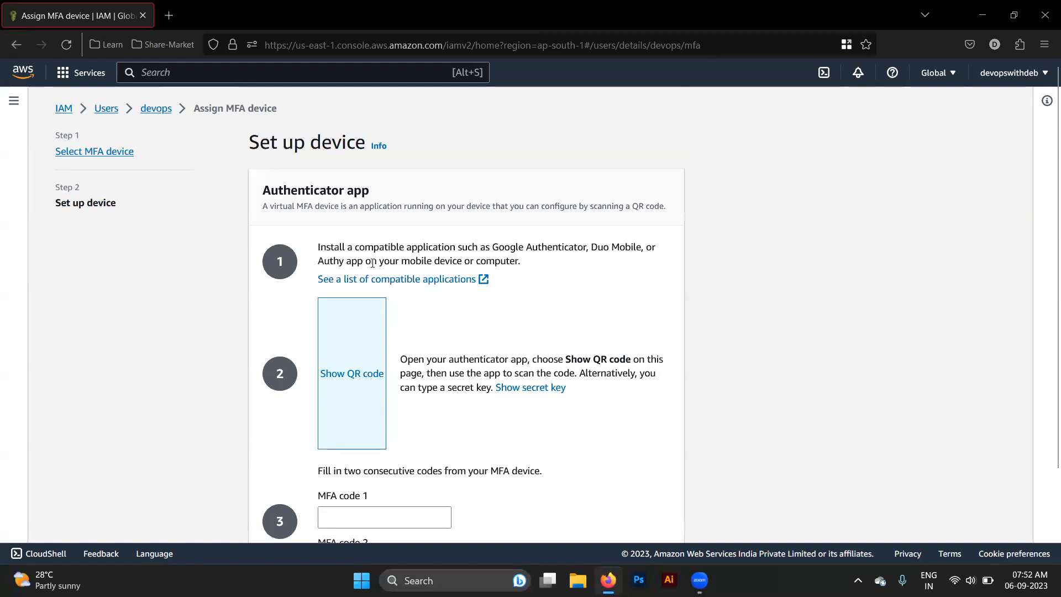
Open the list of compatible applications and examine the virtual authenticator apps offered for Android and iOS.
double_click(531, 250)
click(618, 245)
click(482, 282)
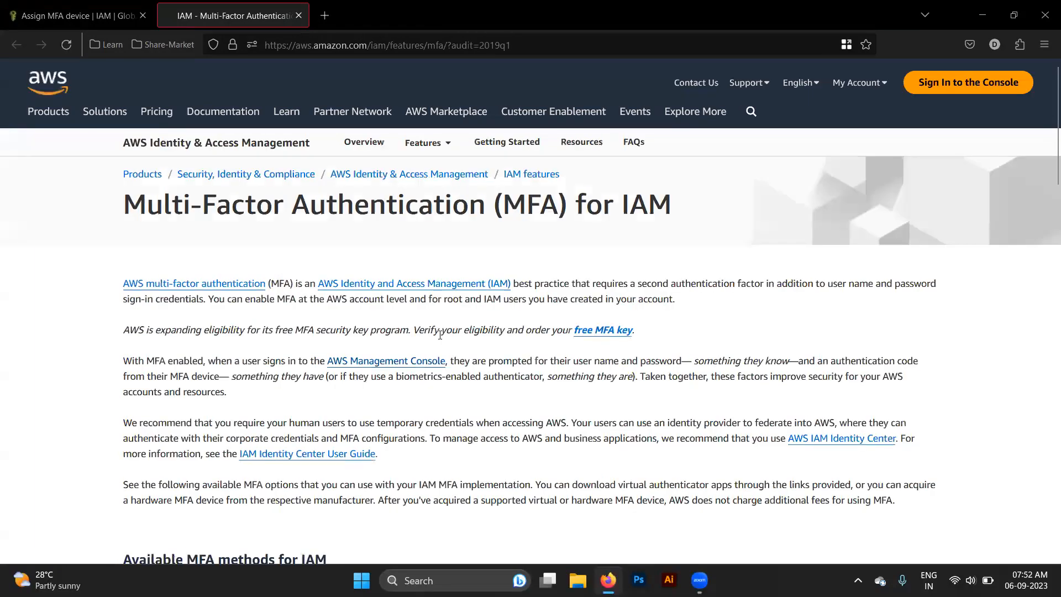
scroll(439, 337, down, 5)
scroll(439, 335, down, 5)
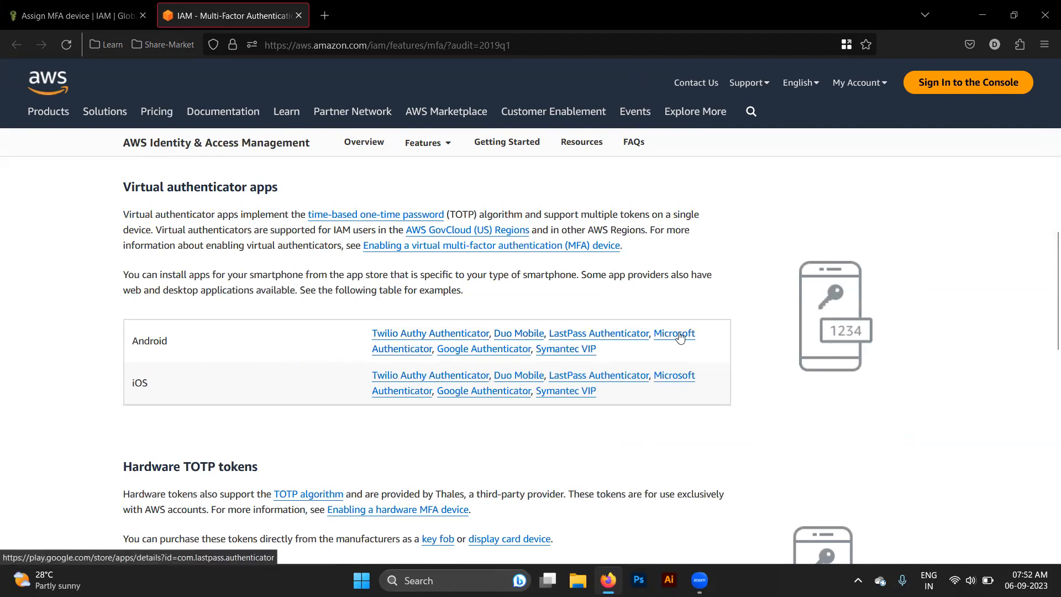
drag(634, 354, 385, 331)
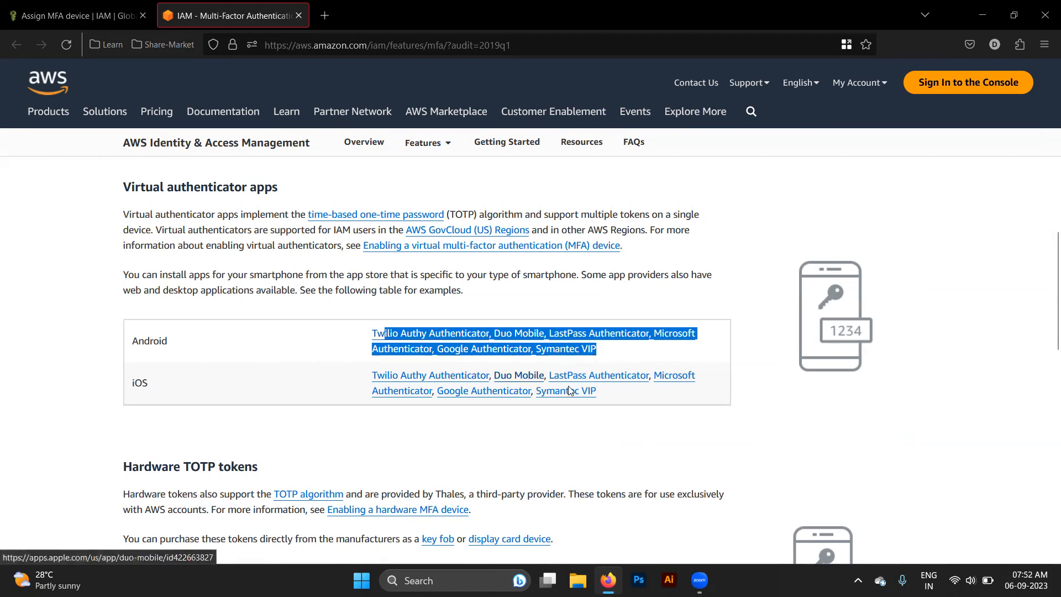
drag(602, 393, 351, 371)
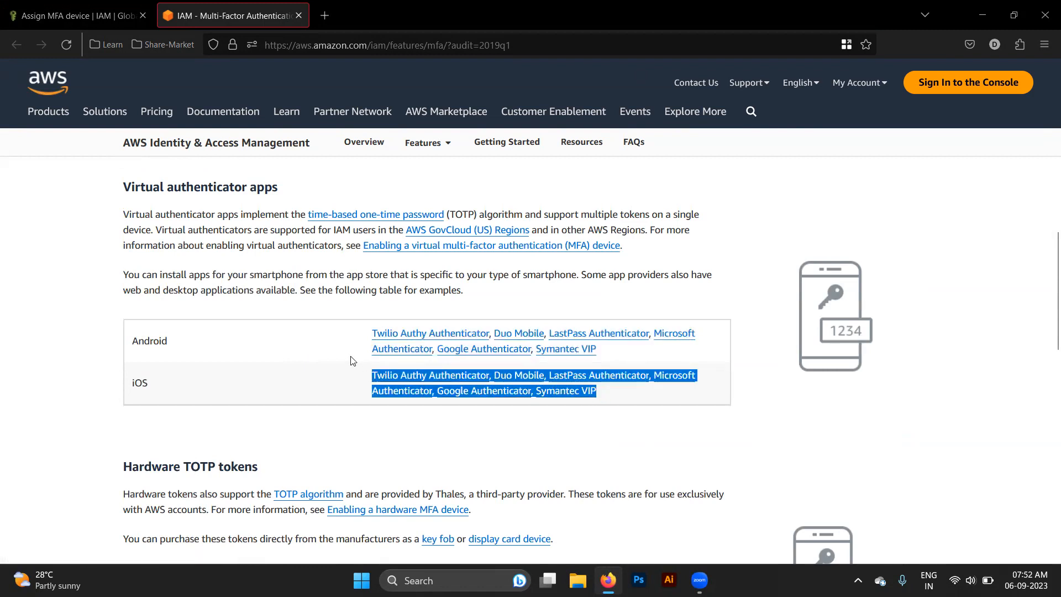
Show the QR code in the MFA device setup and recheck the list of compatible authenticator apps.
click(18, 5)
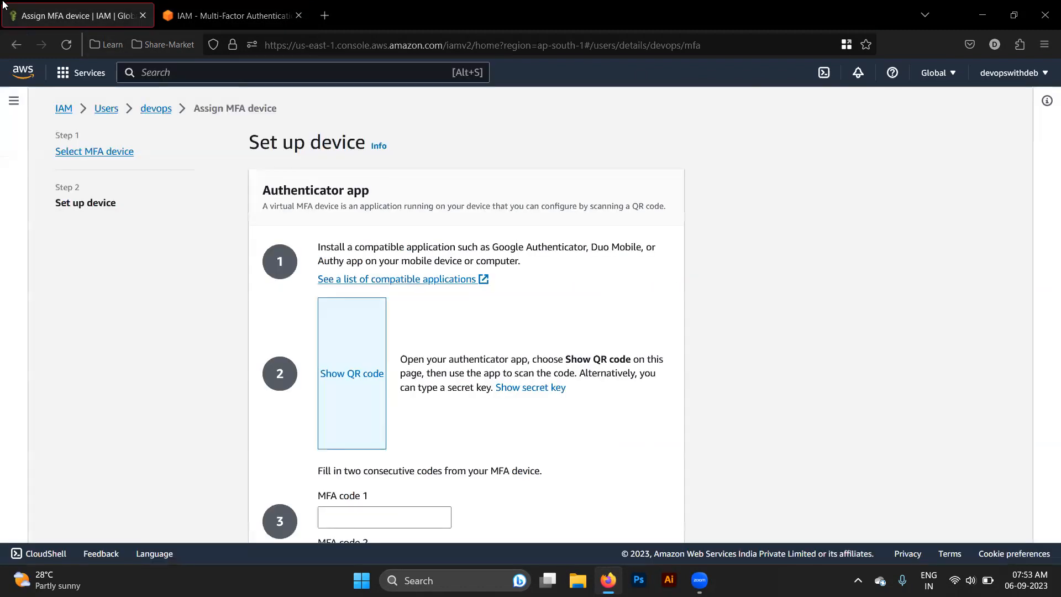
click(349, 376)
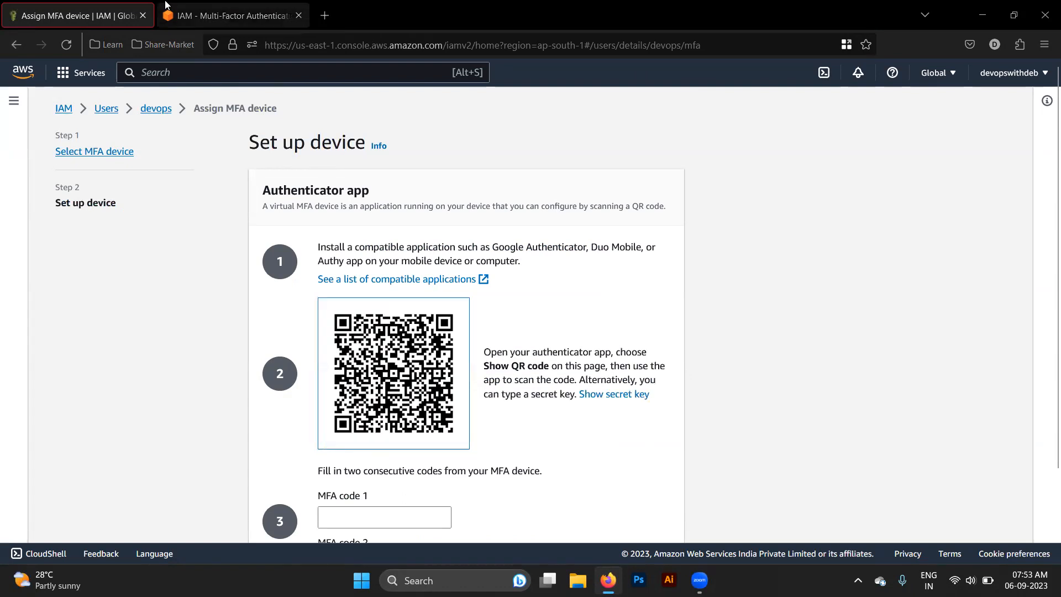
click(195, 4)
click(660, 361)
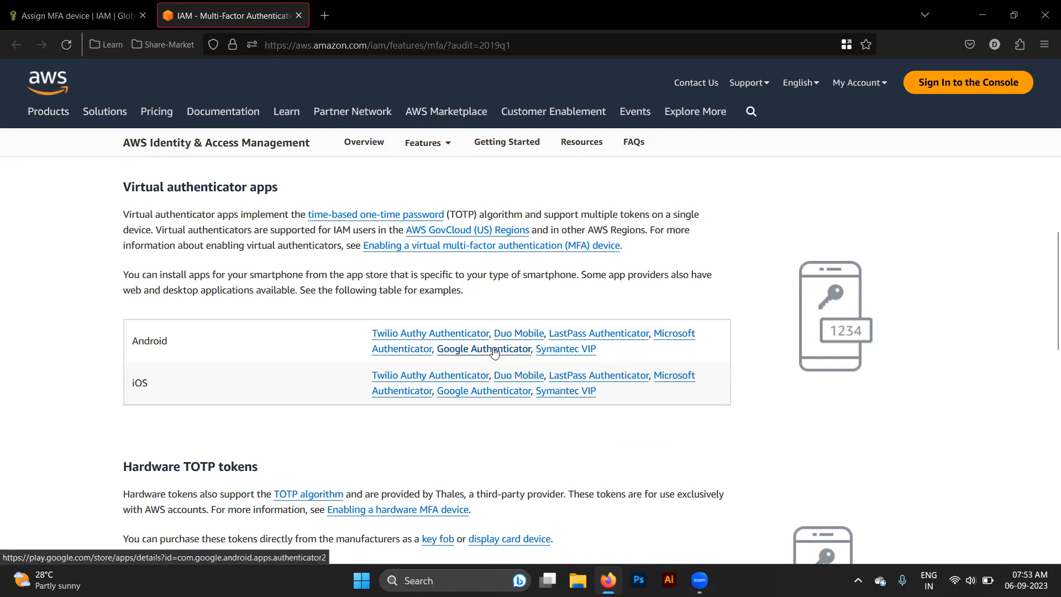
click(95, 5)
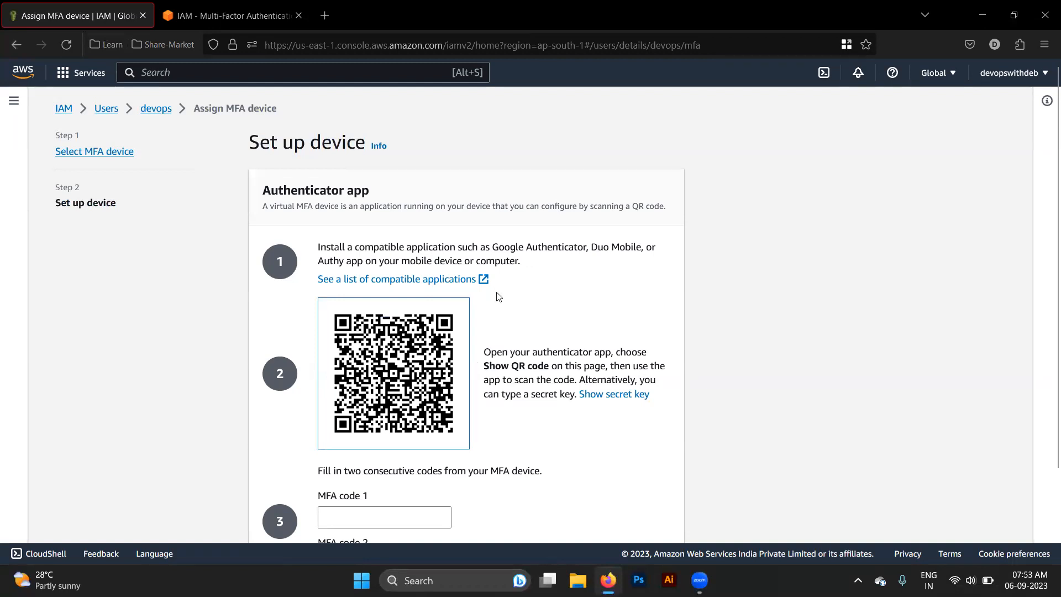
Enter two consecutive MFA codes from the authenticator app and add the MFA device to the devops user.
scroll(467, 393, down, 3)
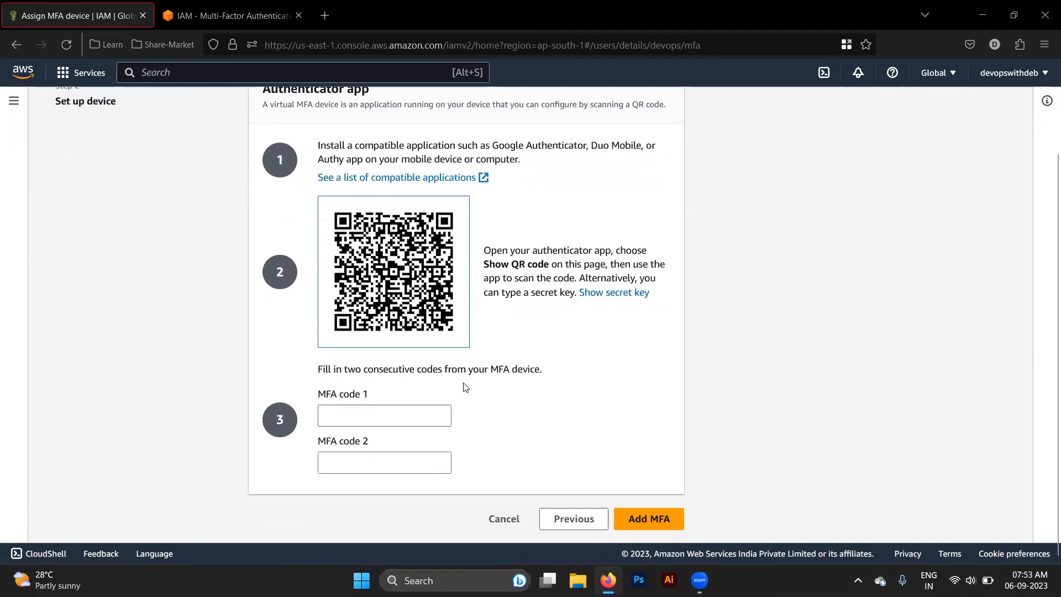
click(377, 420)
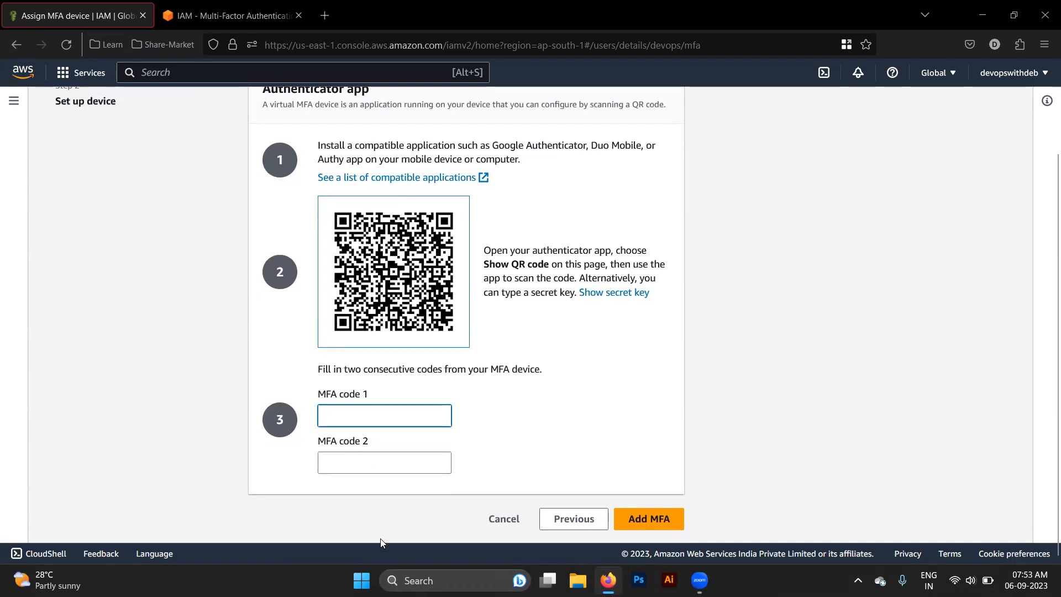
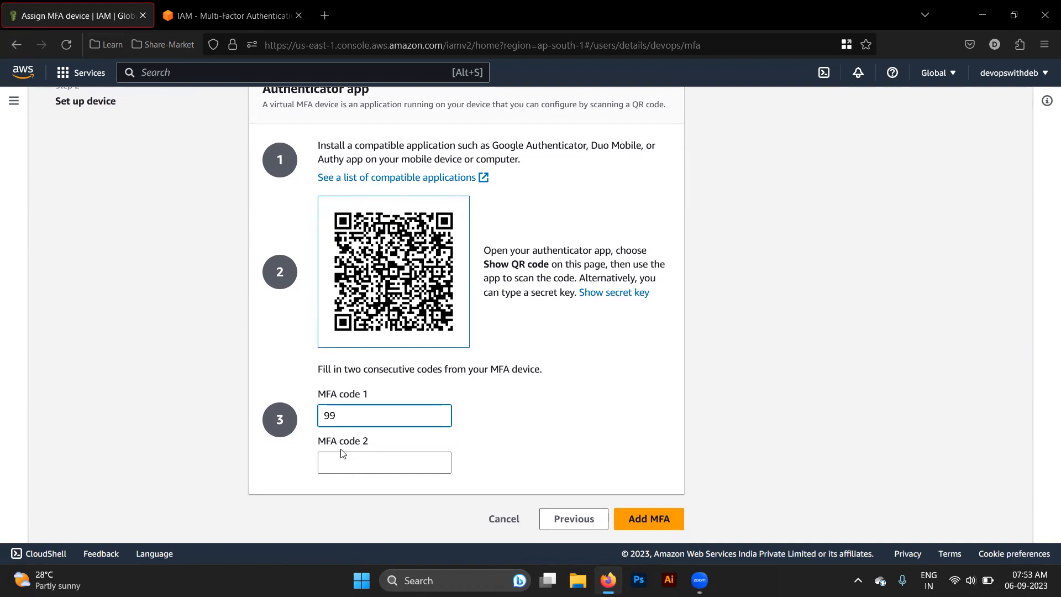
click(364, 468)
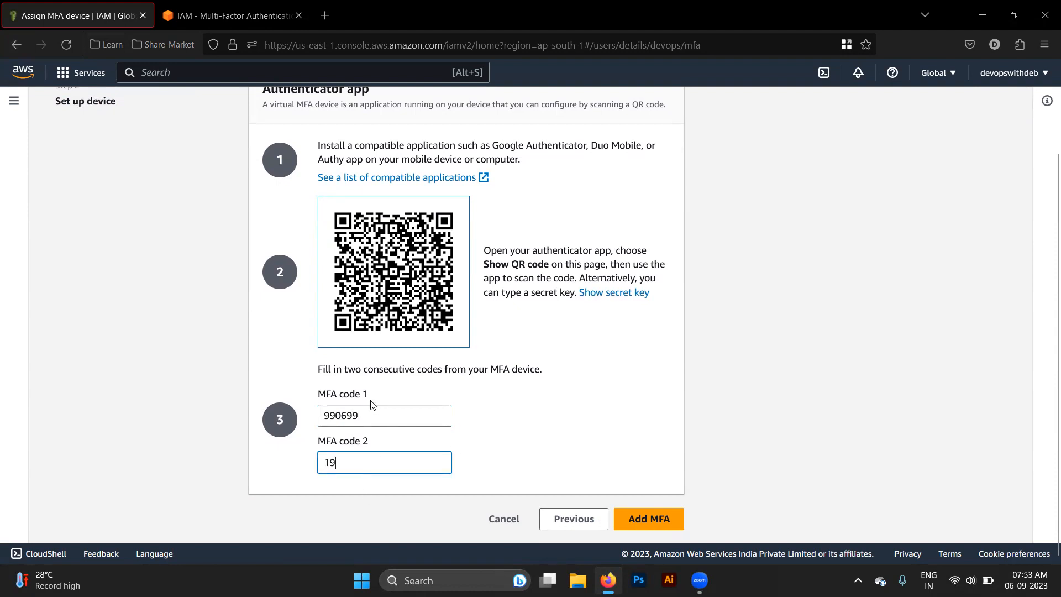
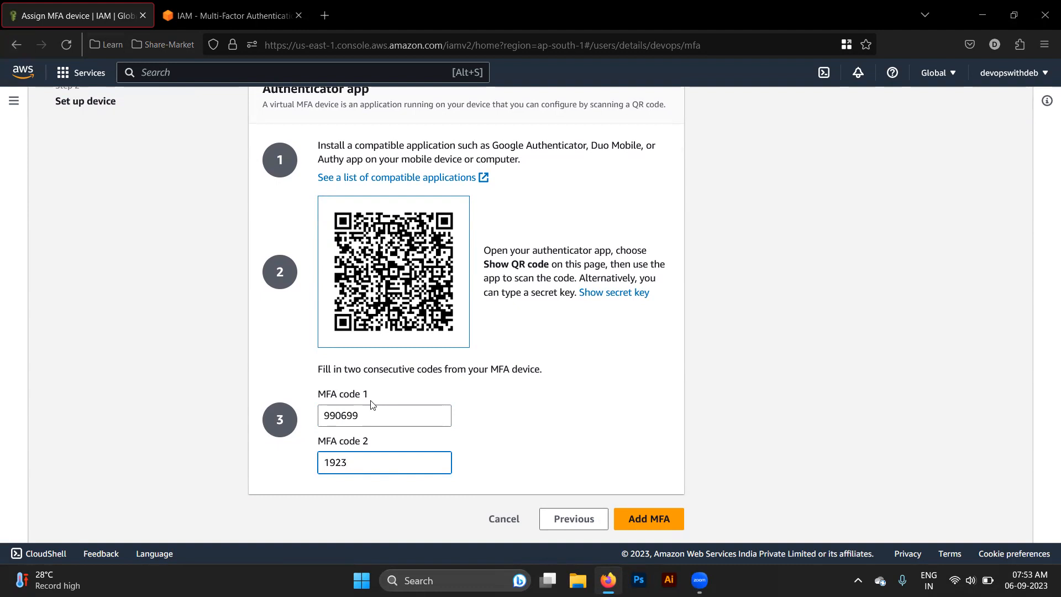
click(666, 518)
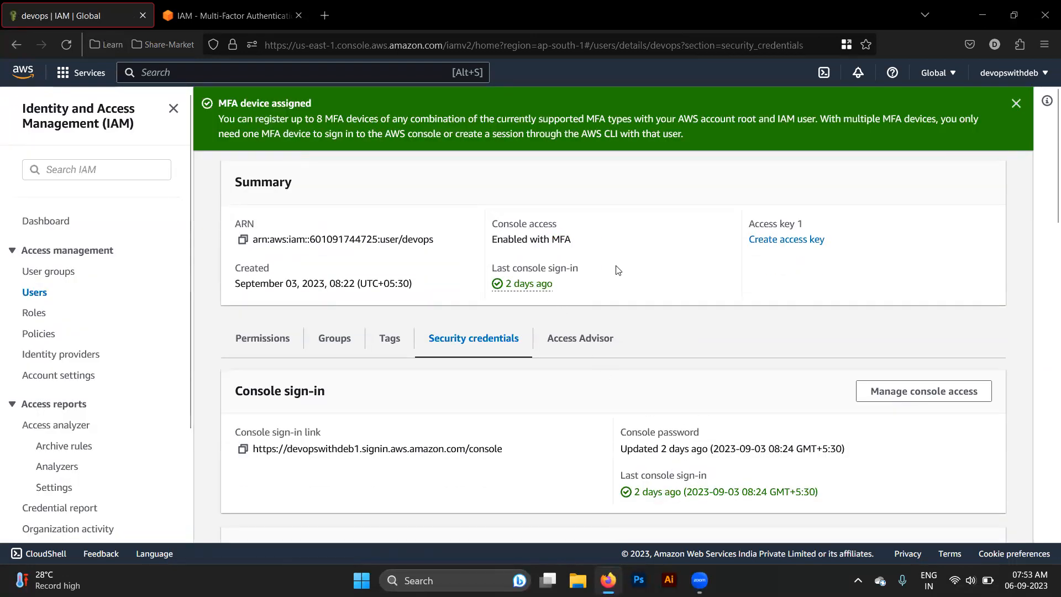
Dismiss the MFA device notification and review the devops user's console access summary.
scroll(640, 271, up, 2)
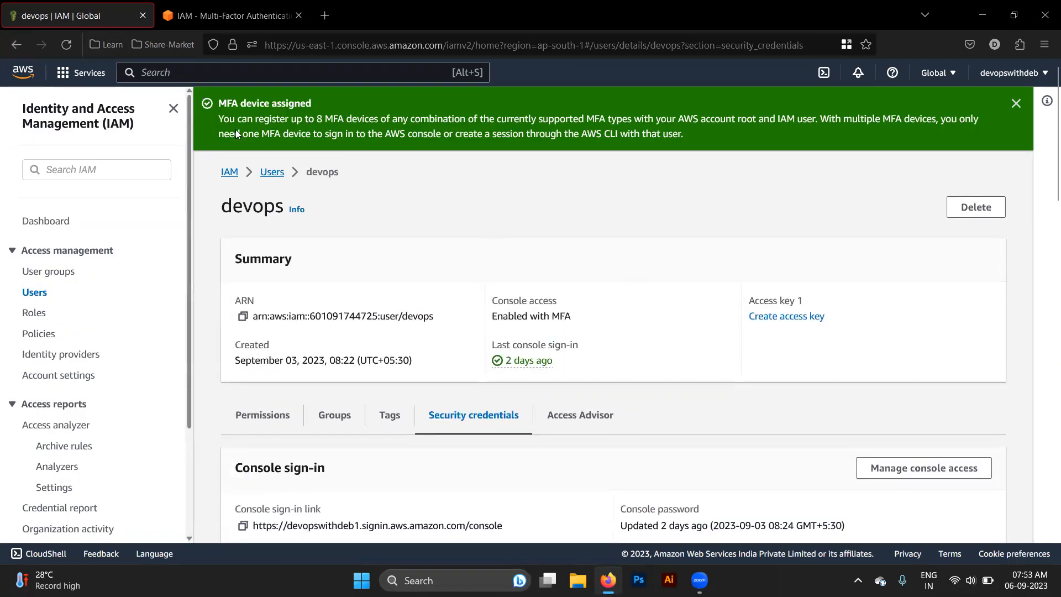
click(1015, 103)
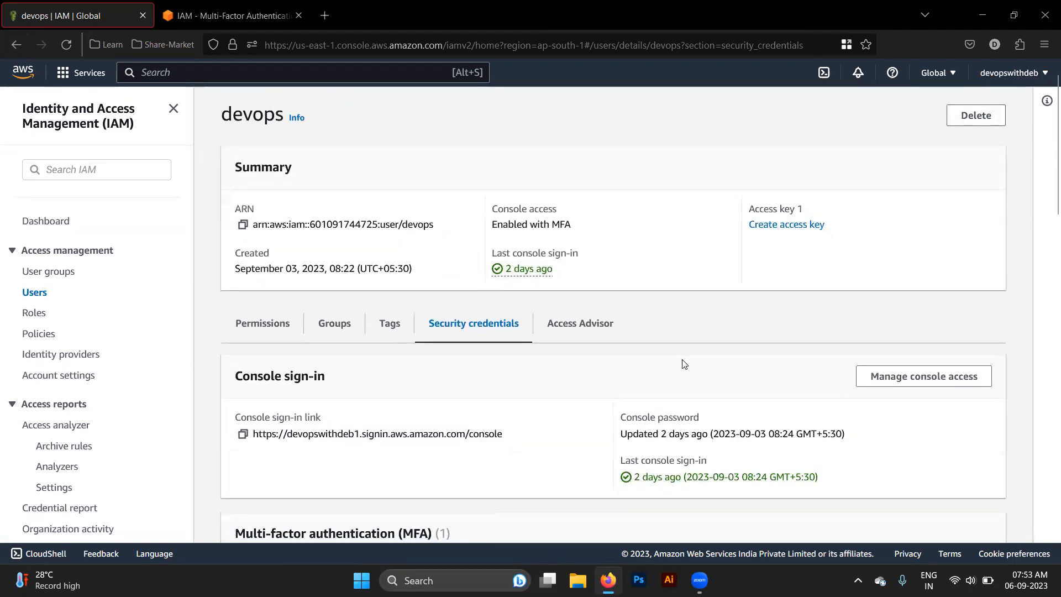
scroll(674, 331, up, 1)
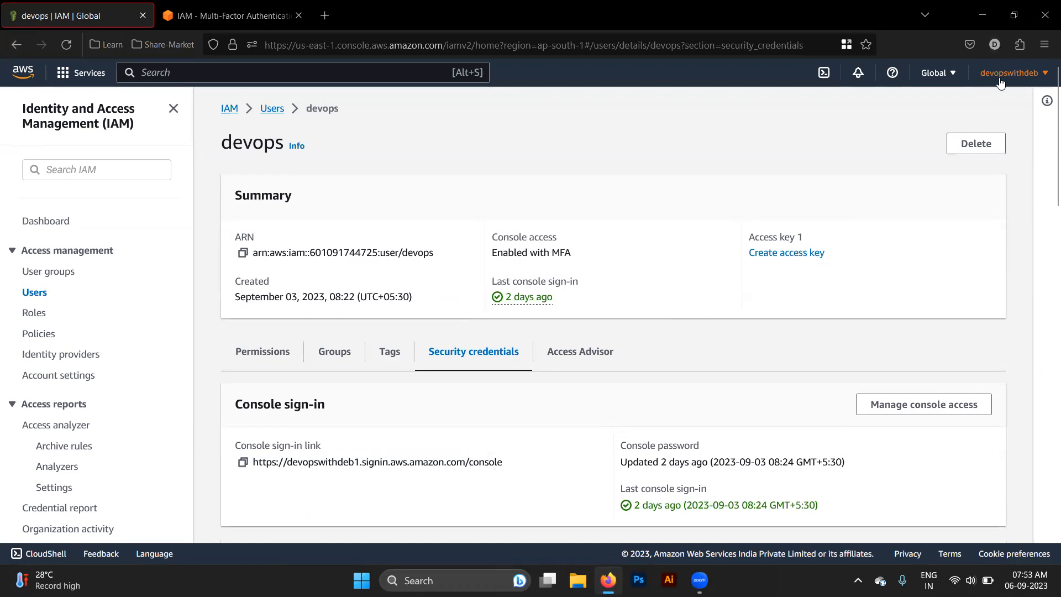
Sign out of the AWS account, go back to the sign-in page, and close the MFA information page.
click(1000, 77)
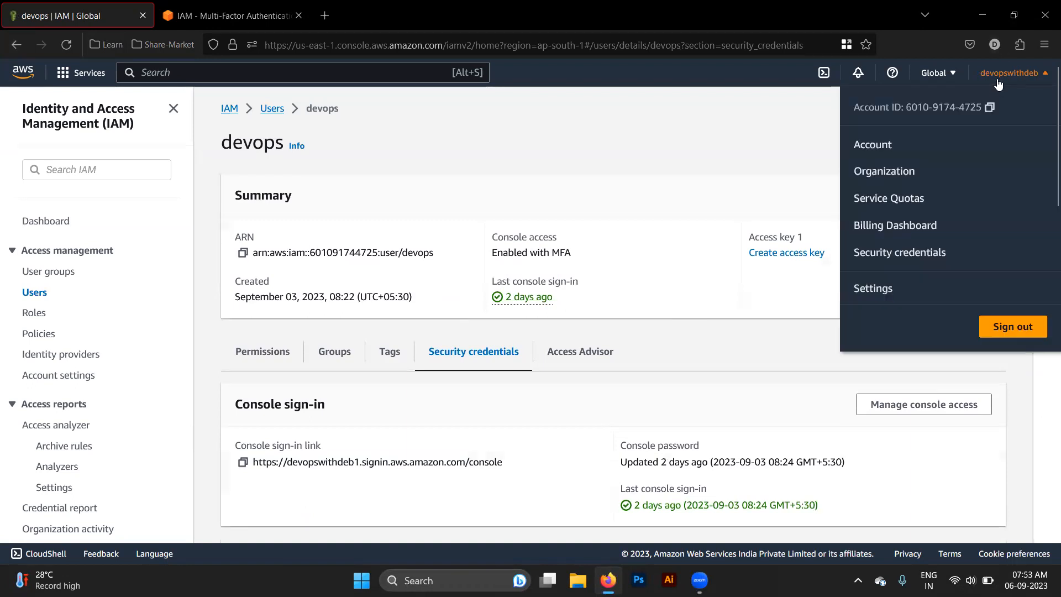
click(1019, 330)
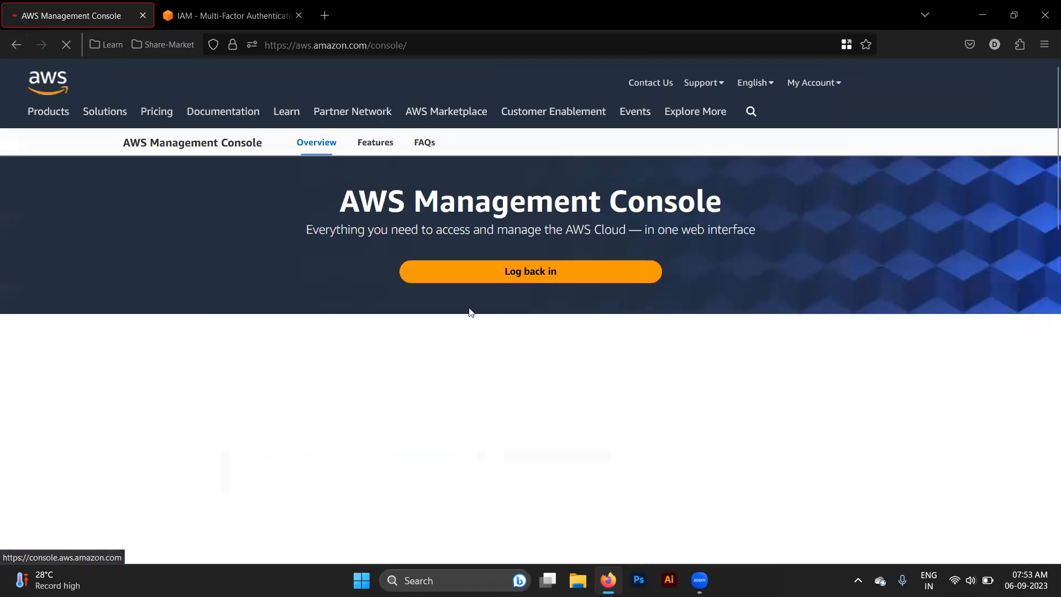
click(532, 310)
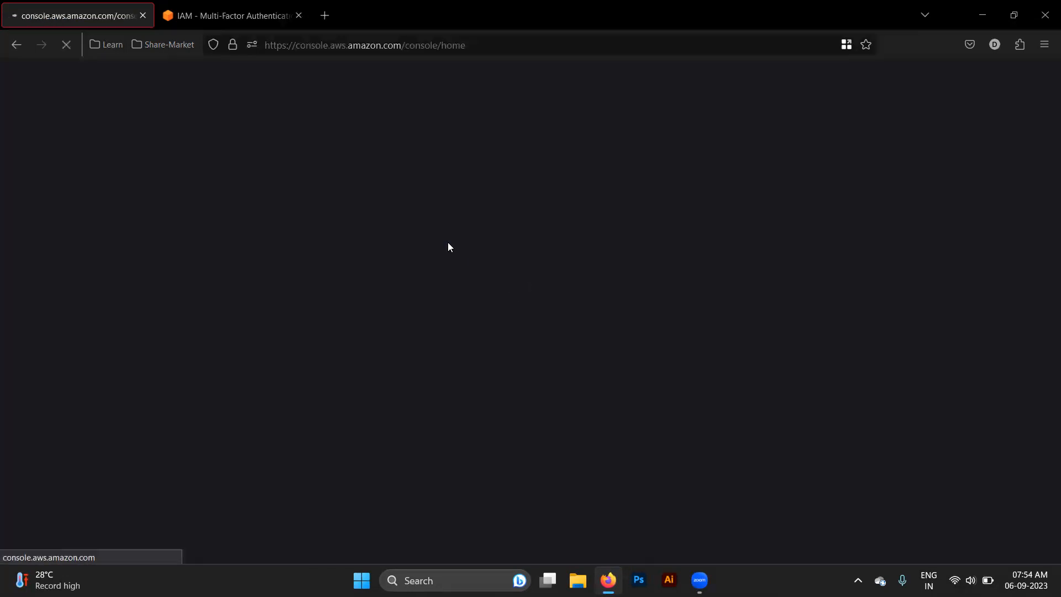
click(295, 13)
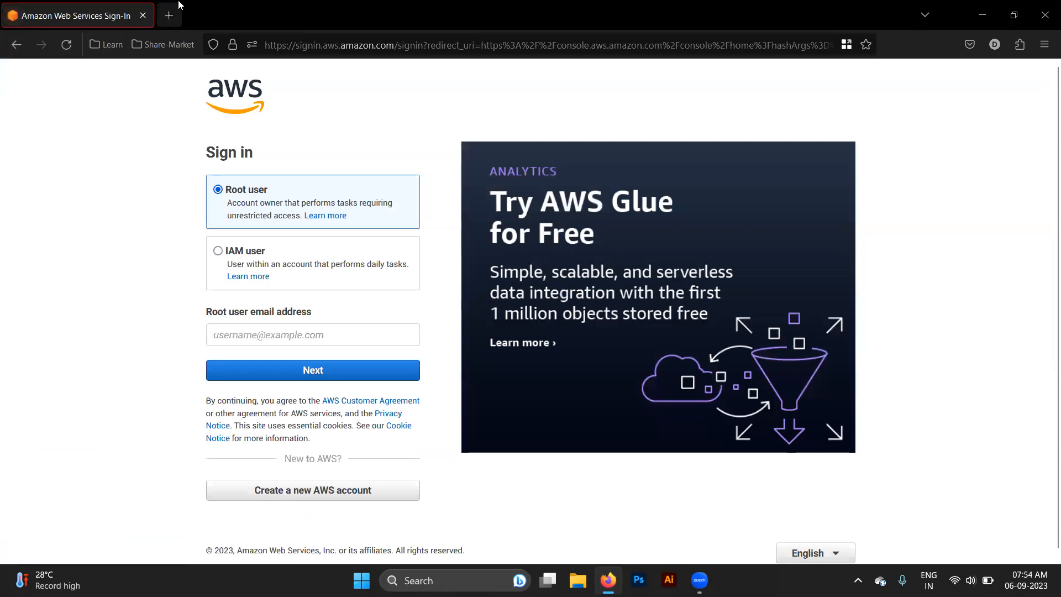
Choose to sign in as an IAM user, enter the account alias, and continue.
click(361, 264)
click(349, 327)
text(devops)
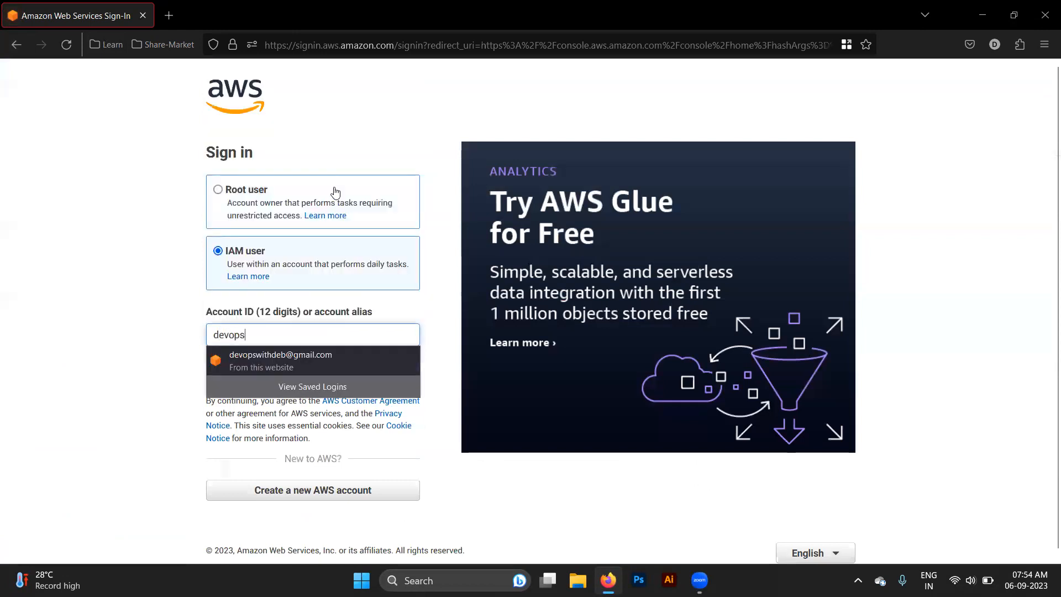
text(withdeb1)
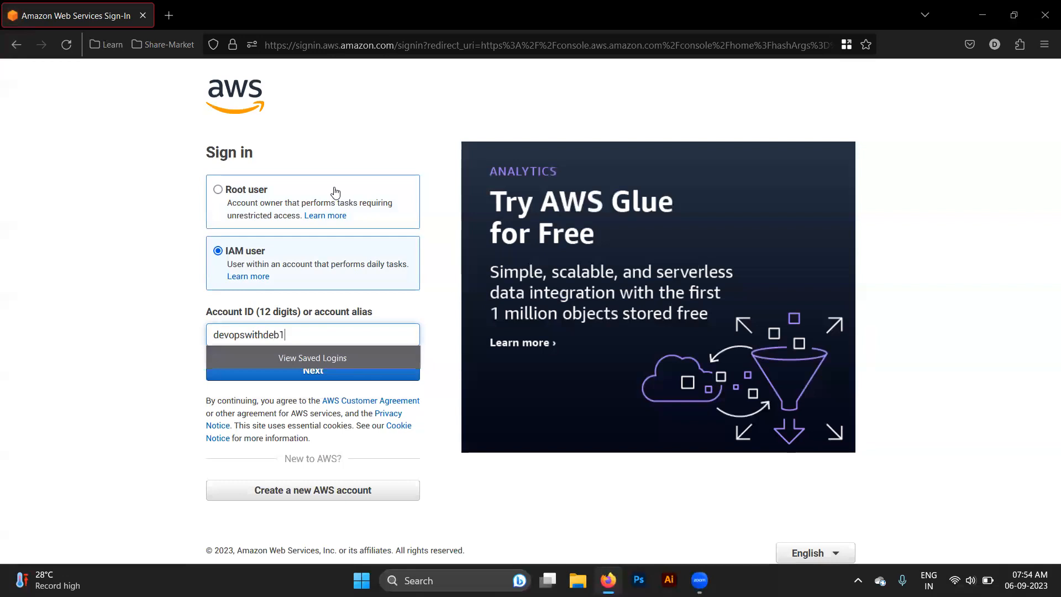
click(298, 374)
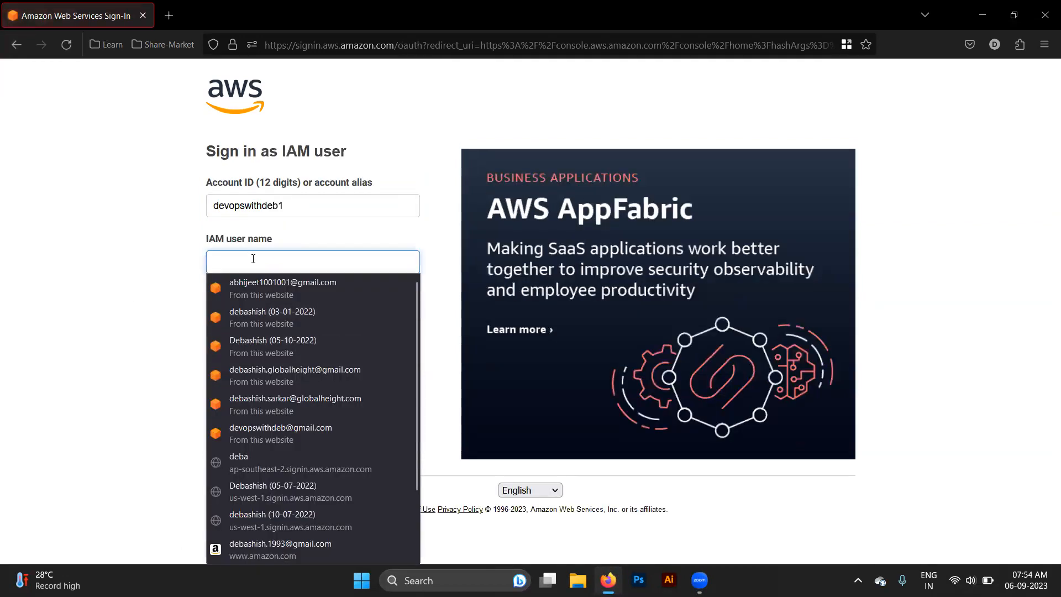
Sign in with the IAM user name devops and the account password, and decline to save the login.
text(devops)
click(149, 337)
click(318, 311)
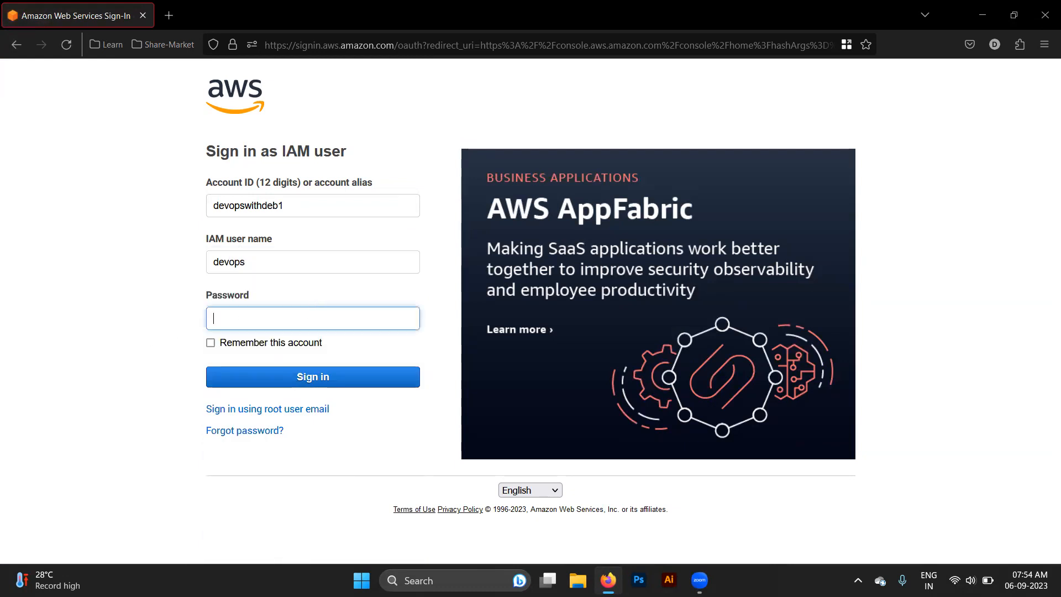
text(•••••••••••)
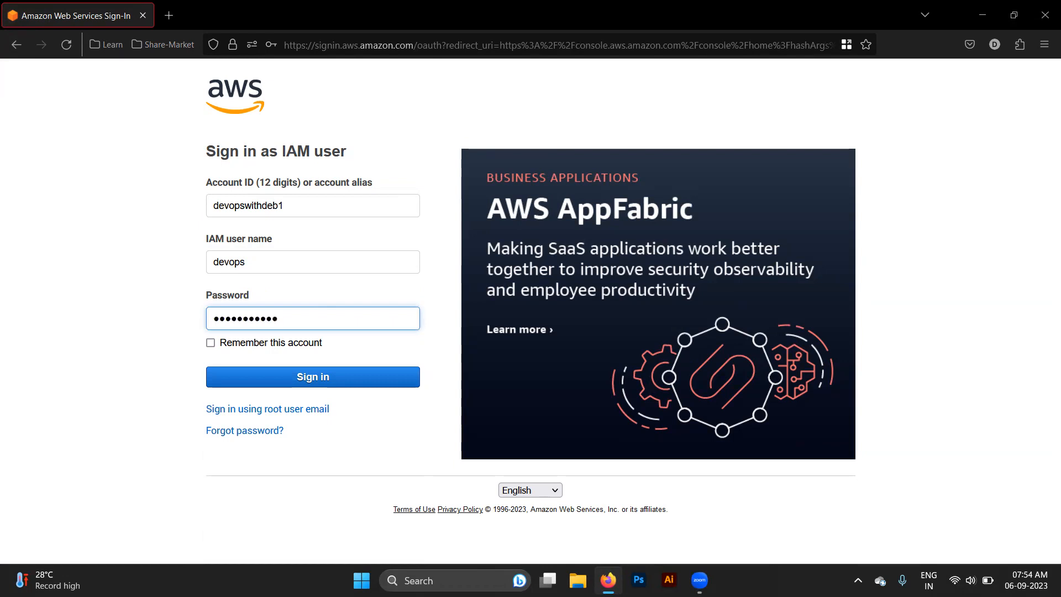
key(Return)
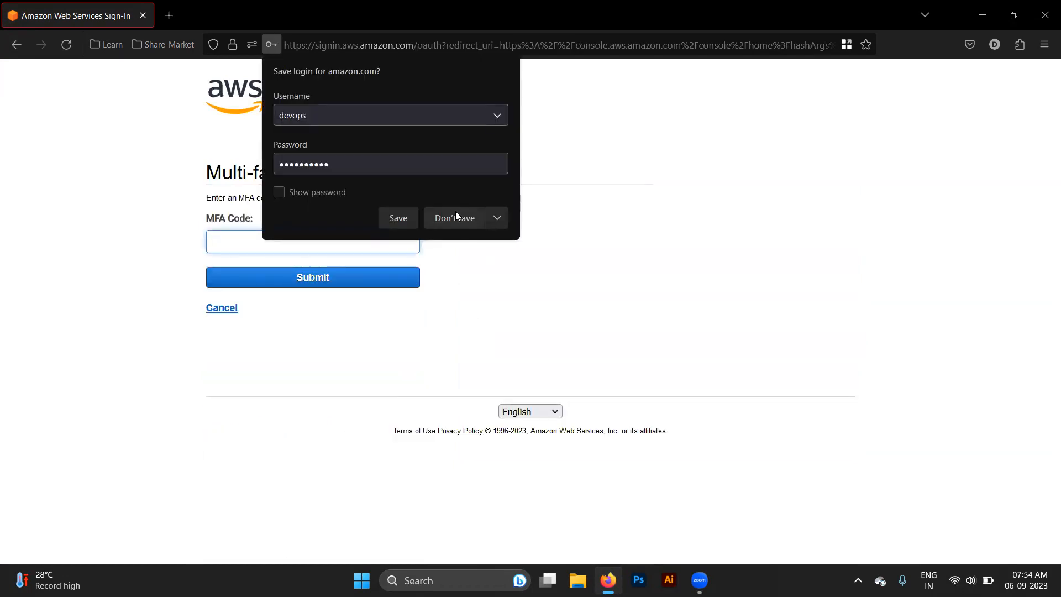
click(445, 218)
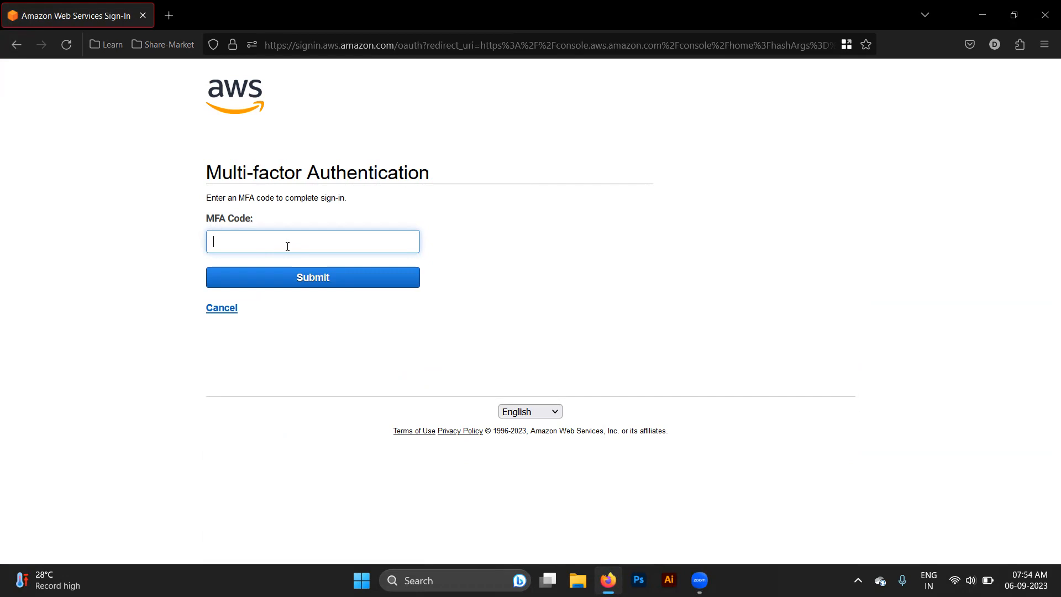
Enter the MFA code from the authenticator app and submit it to complete the sign-in.
key(Return)
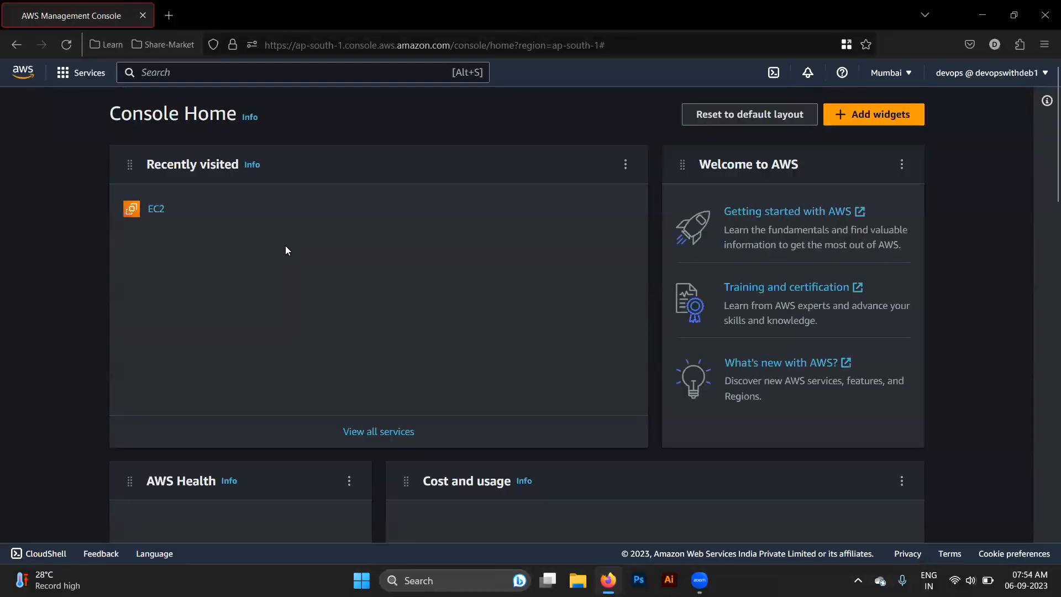
Open the EC2 dashboard and its Instances list to check the devops user's access to EC2.
click(227, 72)
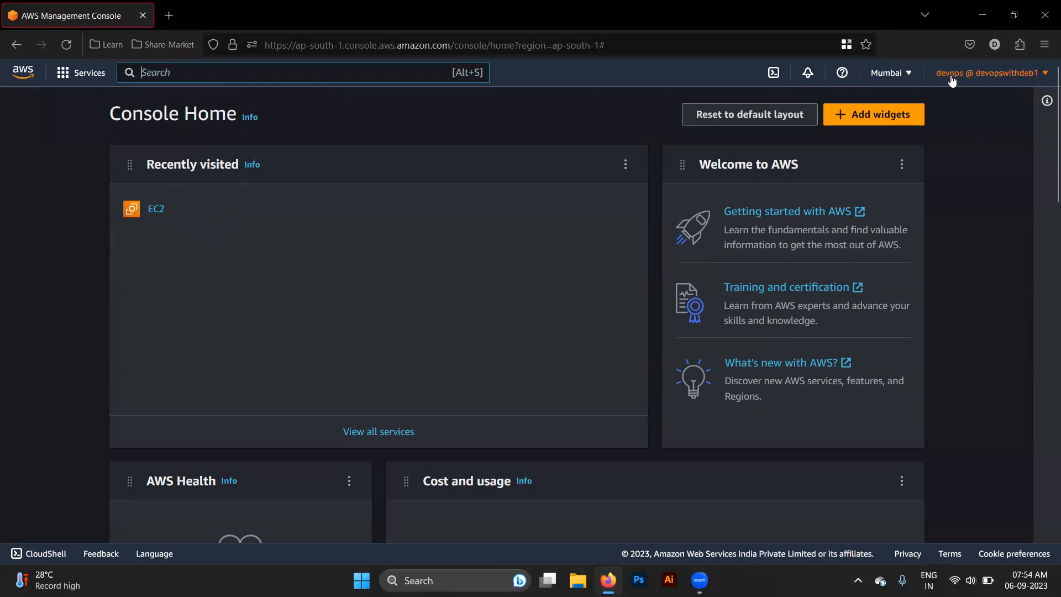
click(159, 211)
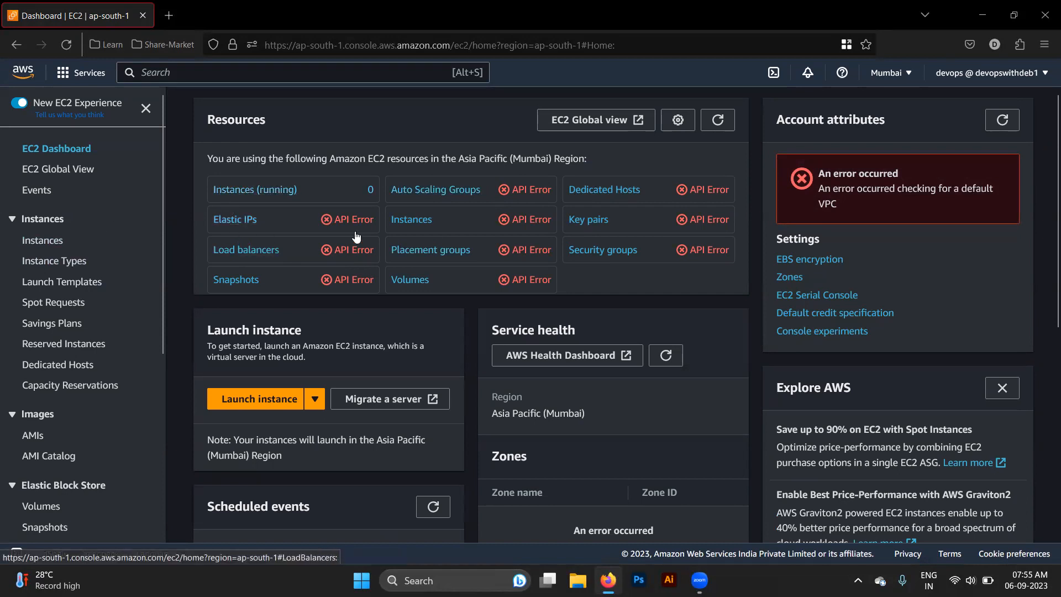
click(45, 240)
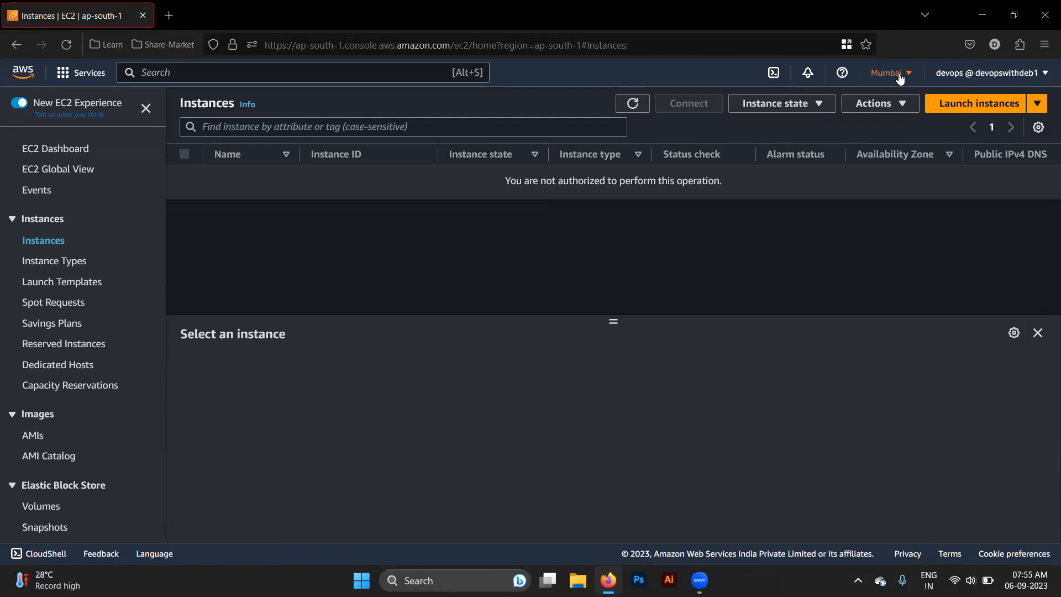
Search for the IAM service and open the devops user's details from the users list.
click(203, 69)
text(iam)
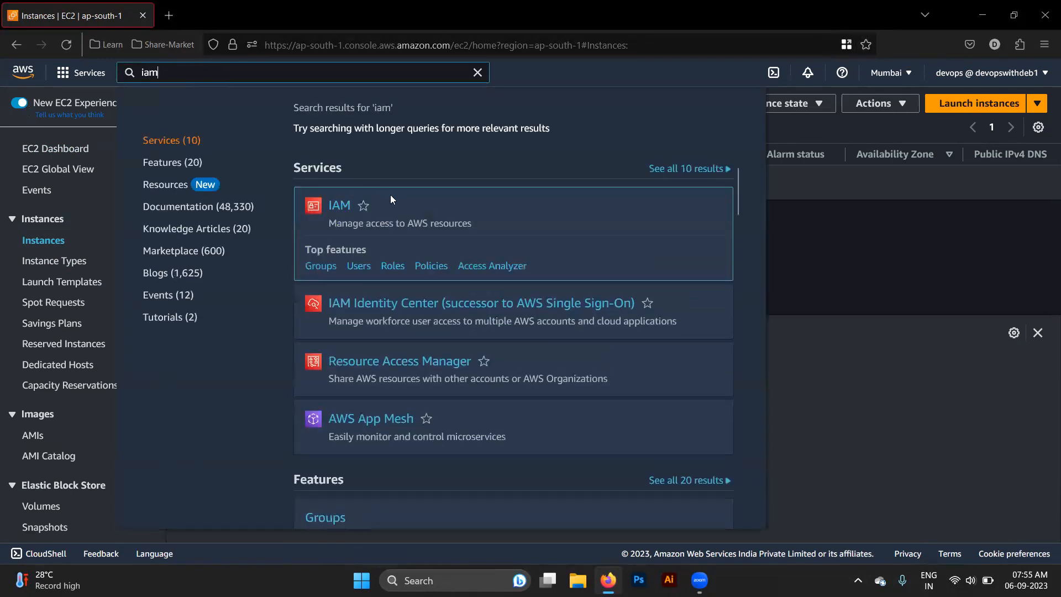
click(339, 205)
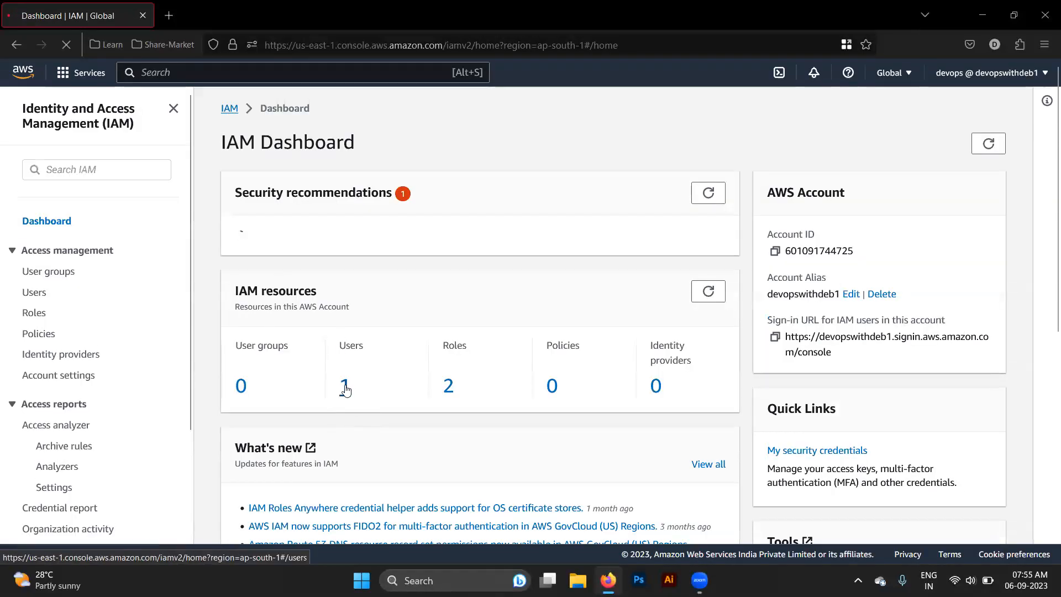
click(345, 385)
click(291, 259)
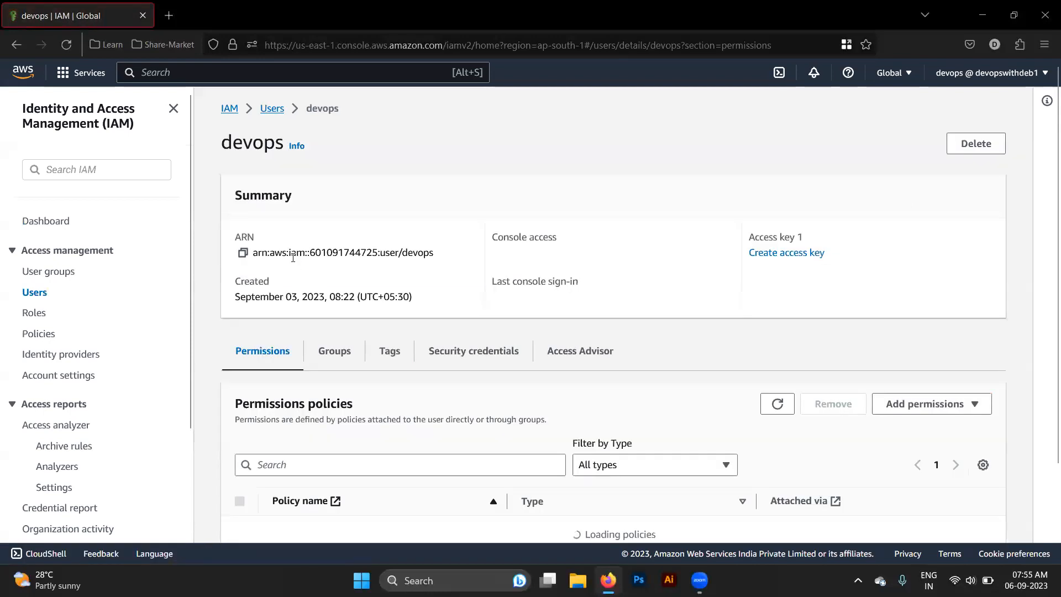
Examine the permissions policies attached to the devops user, highlighting IAMFullAccess.
scroll(394, 437, down, 3)
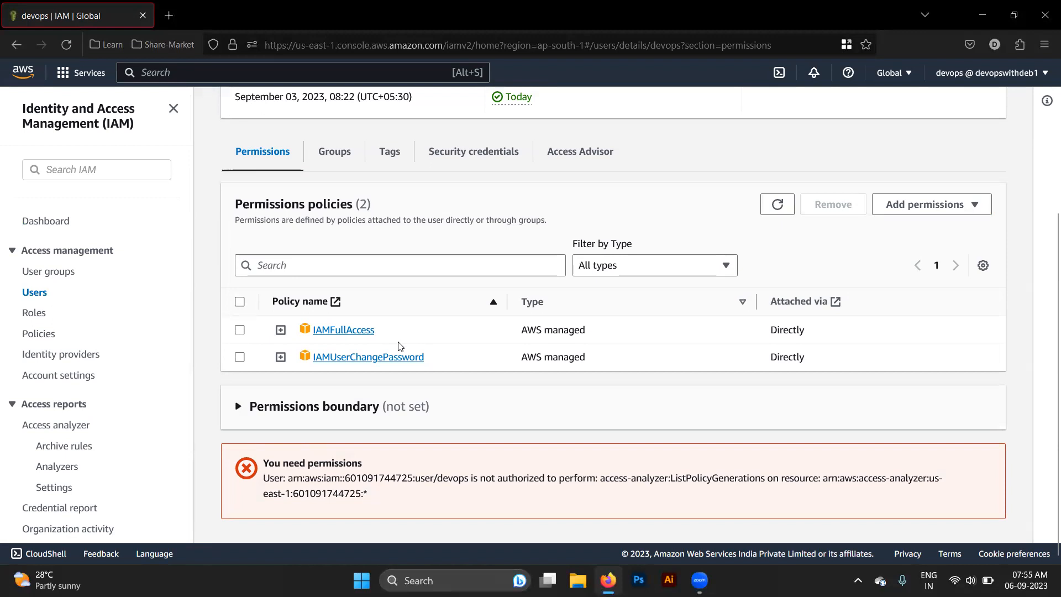
drag(389, 338, 299, 339)
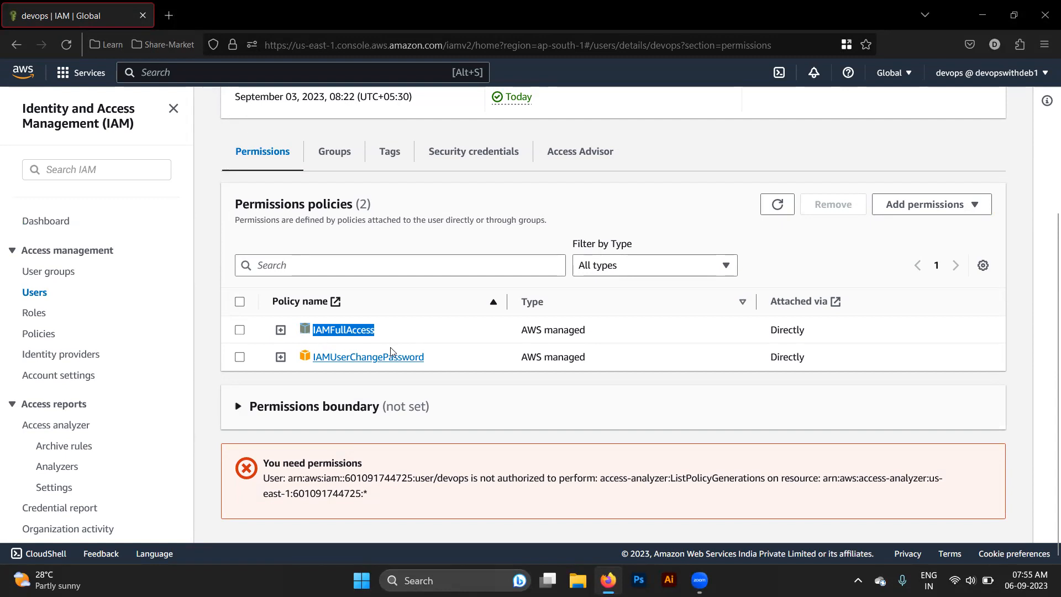
scroll(389, 351, up, 4)
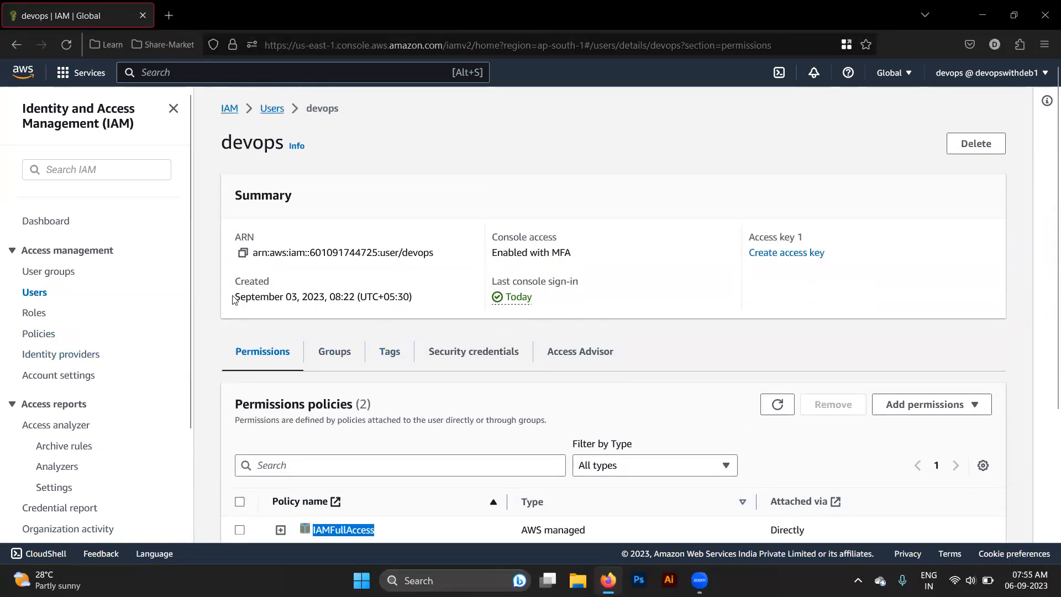
Look through the Roles, Policies and User groups pages in IAM.
click(40, 317)
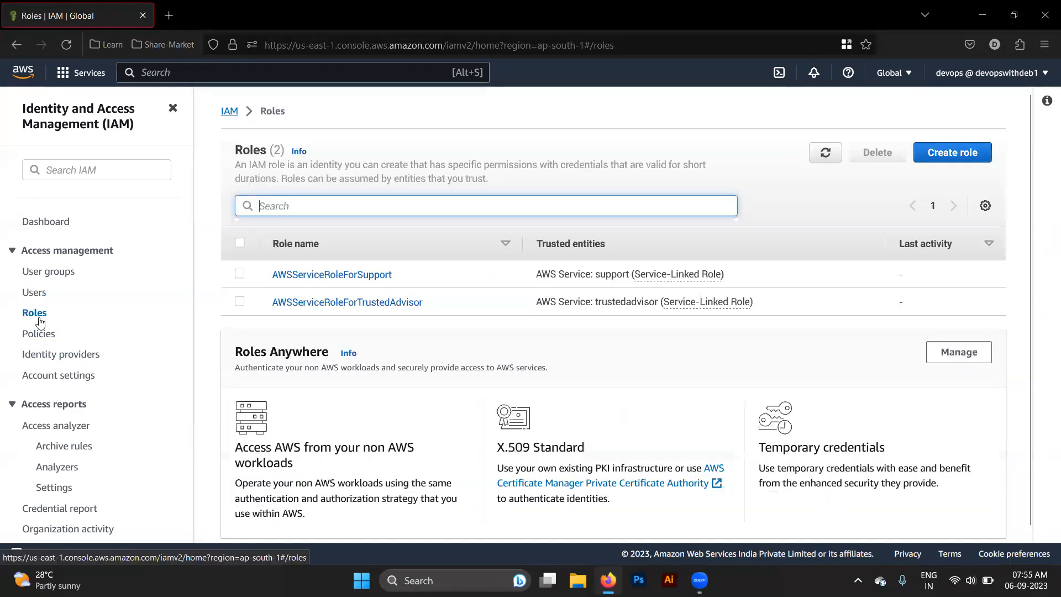
click(43, 333)
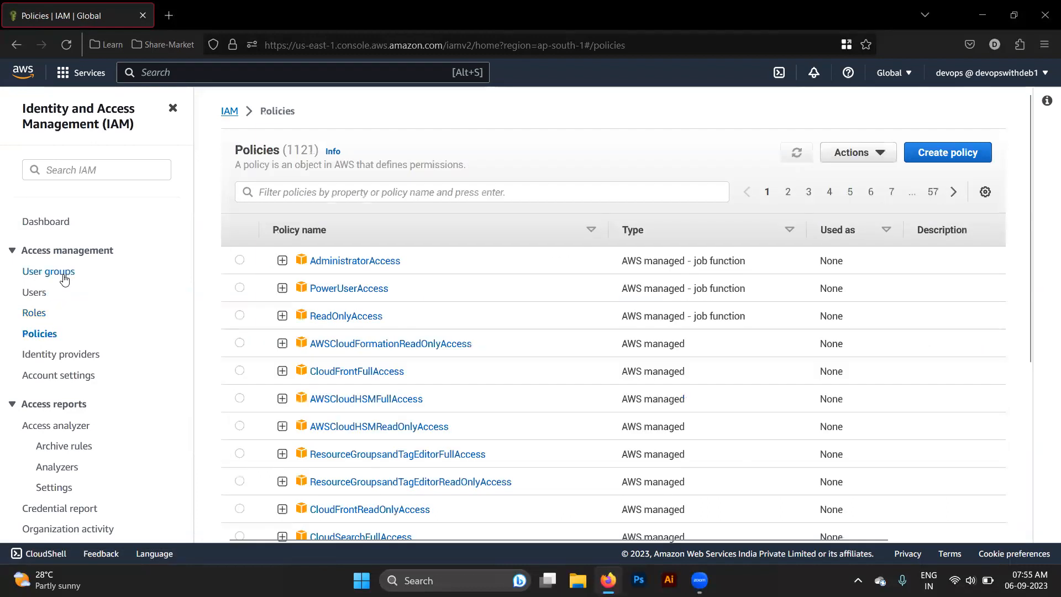
click(68, 274)
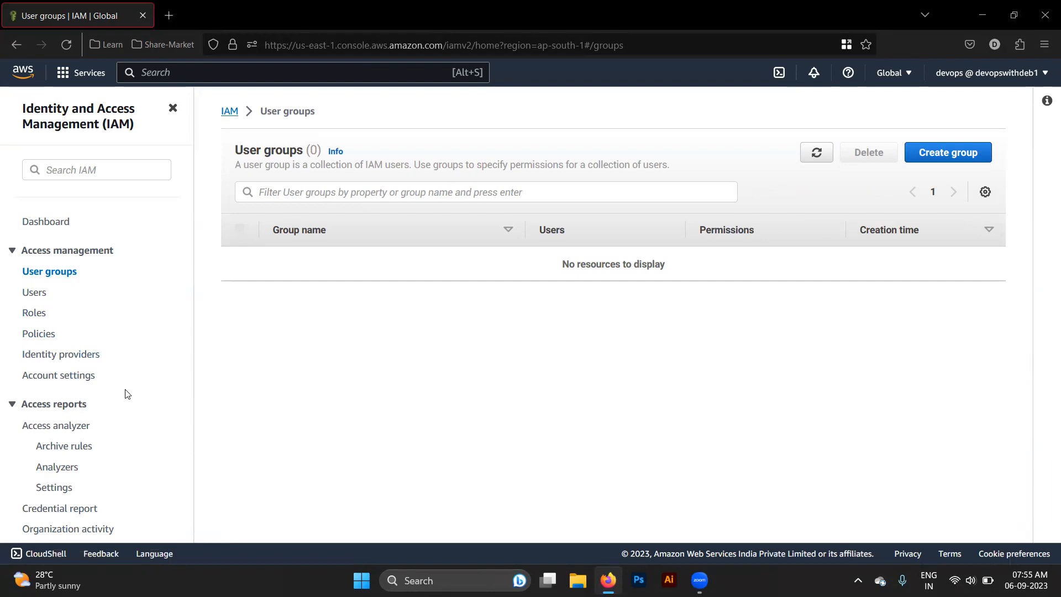
Open the IAM account settings and examine the password policy requirements and the Security Token Service endpoints.
click(76, 382)
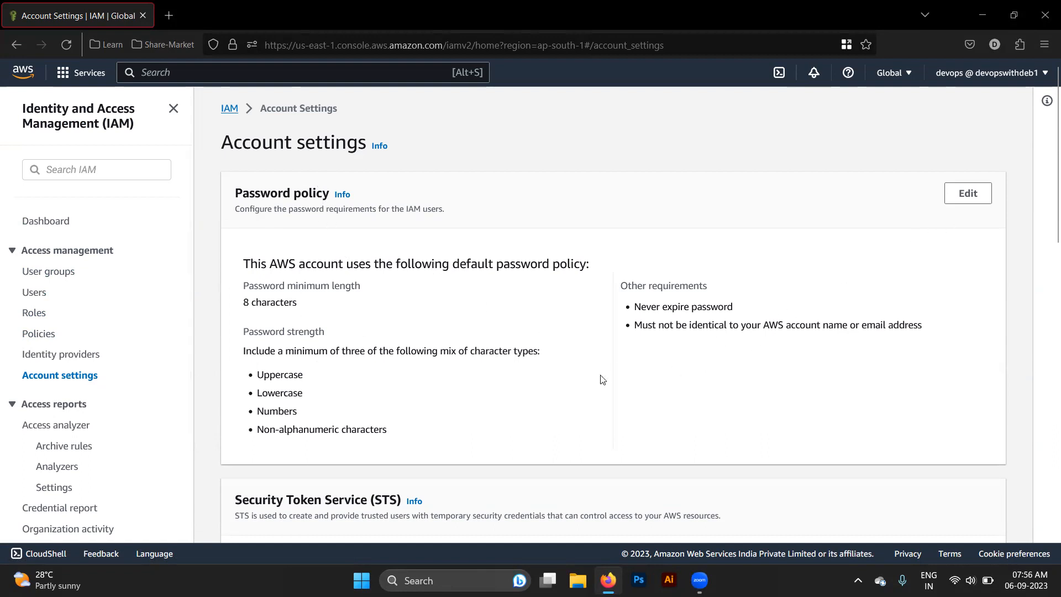
triple_click(277, 305)
double_click(299, 374)
double_click(299, 394)
double_click(290, 413)
double_click(312, 431)
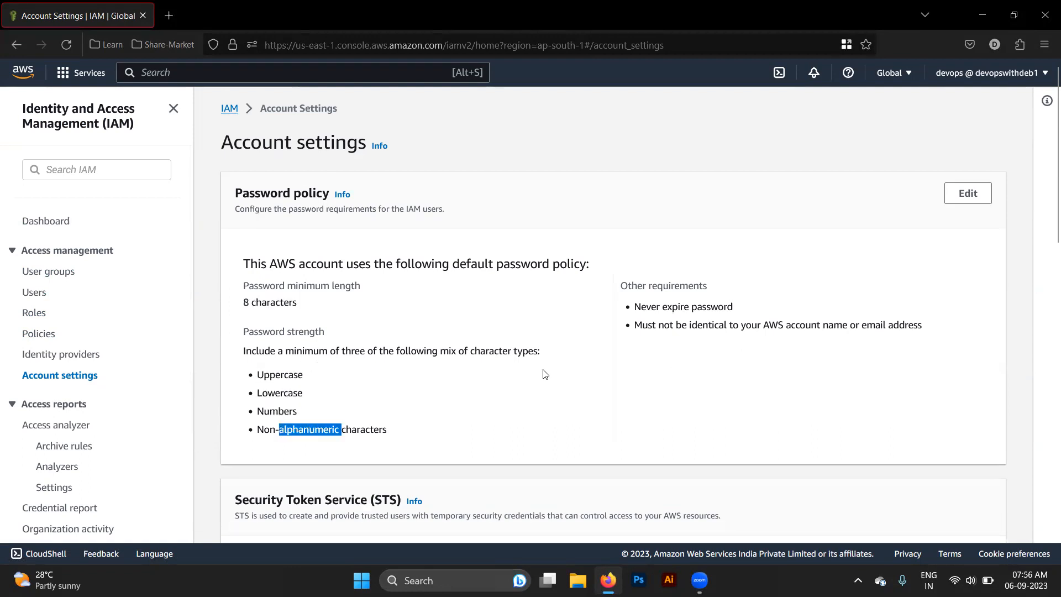
triple_click(699, 304)
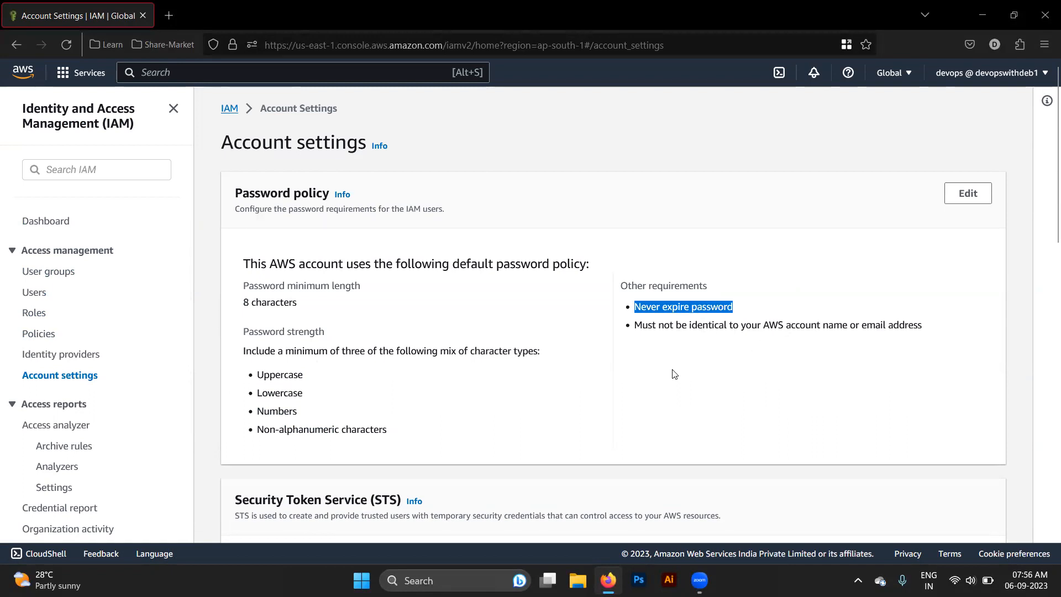
scroll(674, 374, down, 4)
scroll(666, 368, down, 6)
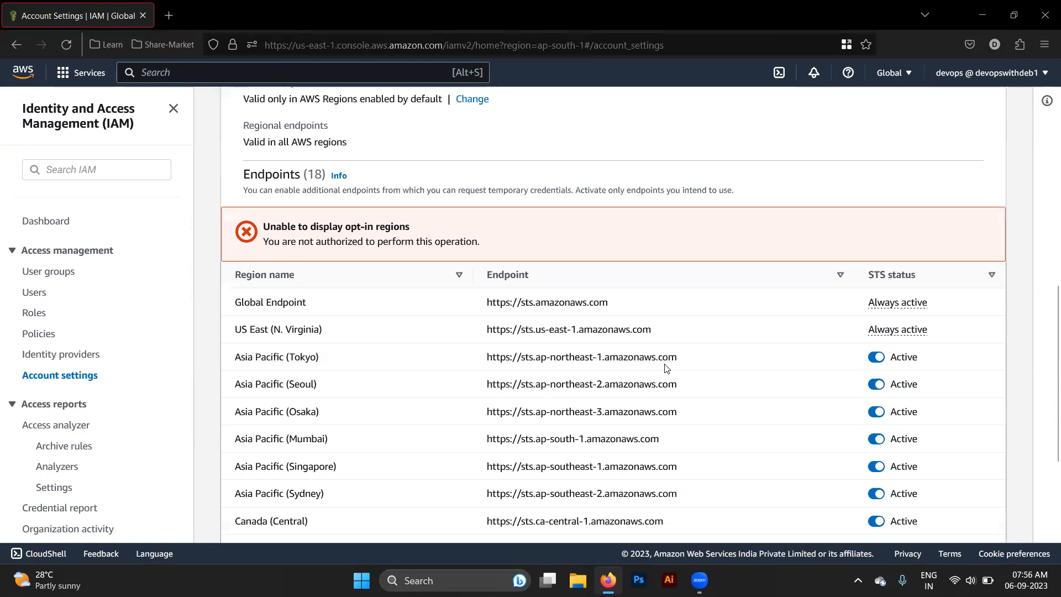
scroll(666, 367, down, 4)
scroll(666, 366, up, 8)
scroll(666, 361, up, 5)
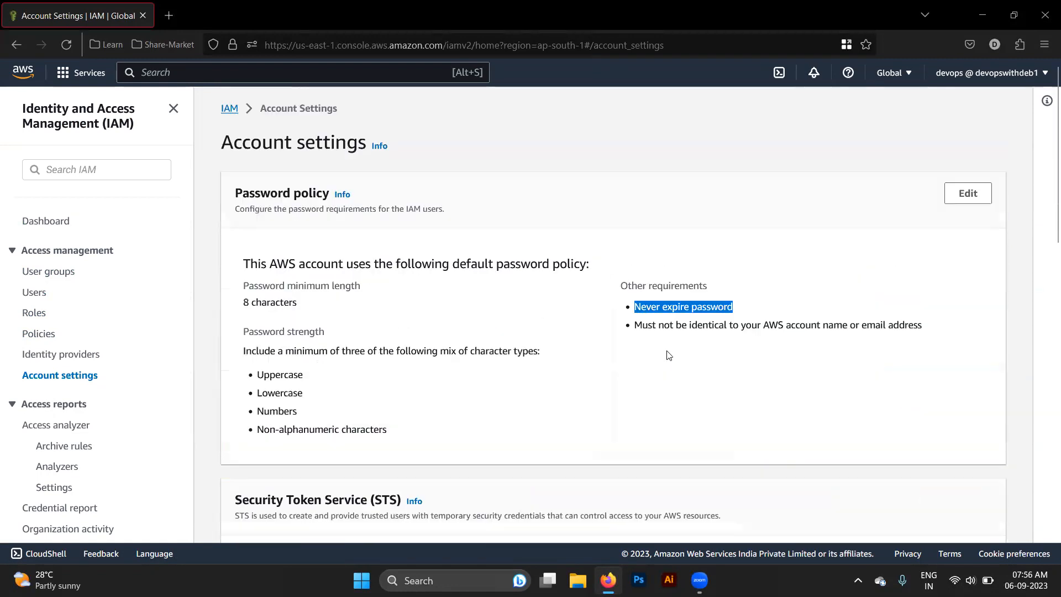
Try a custom password policy with password expiration turned on, revert to the IAM default, and cancel the edit.
click(969, 199)
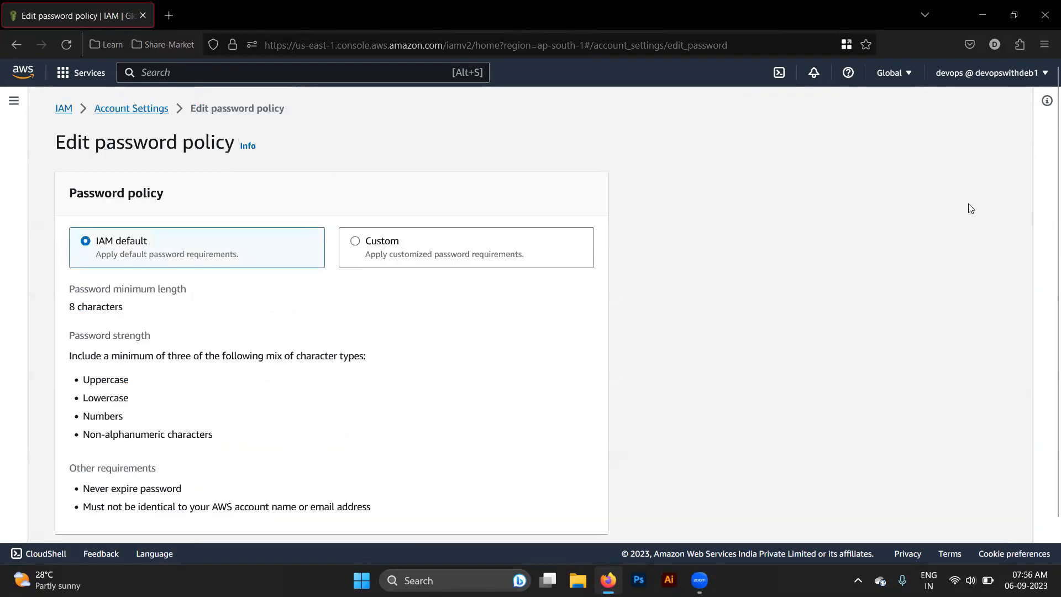
scroll(574, 374, down, 1)
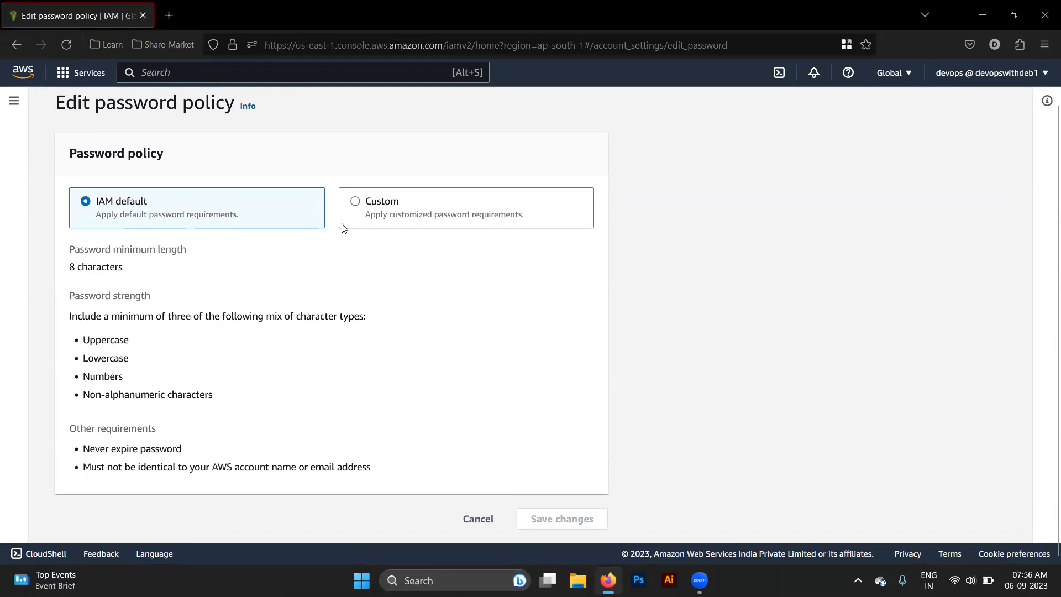
click(410, 214)
click(88, 280)
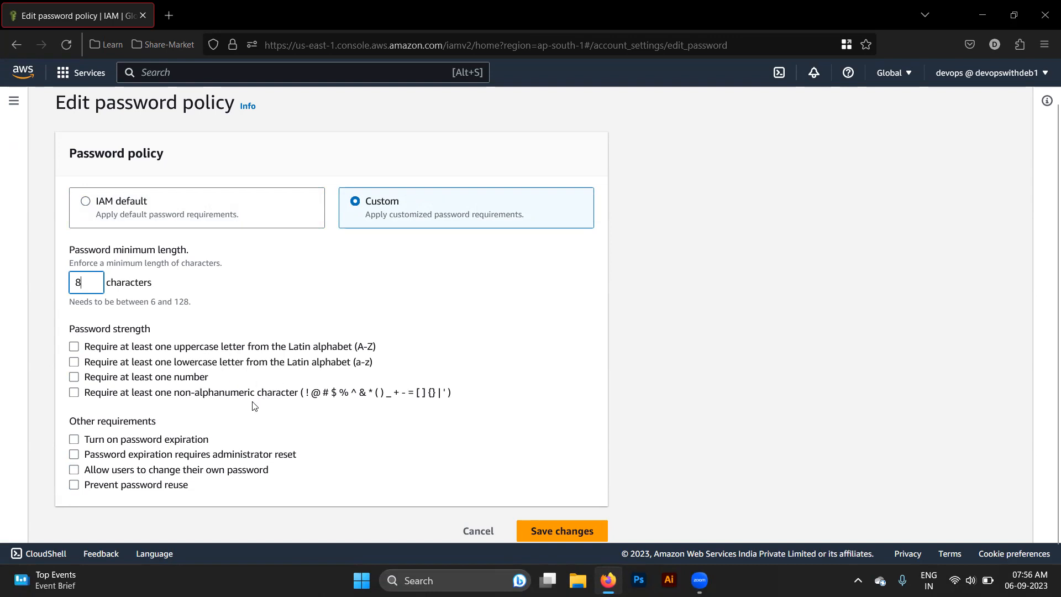
click(74, 440)
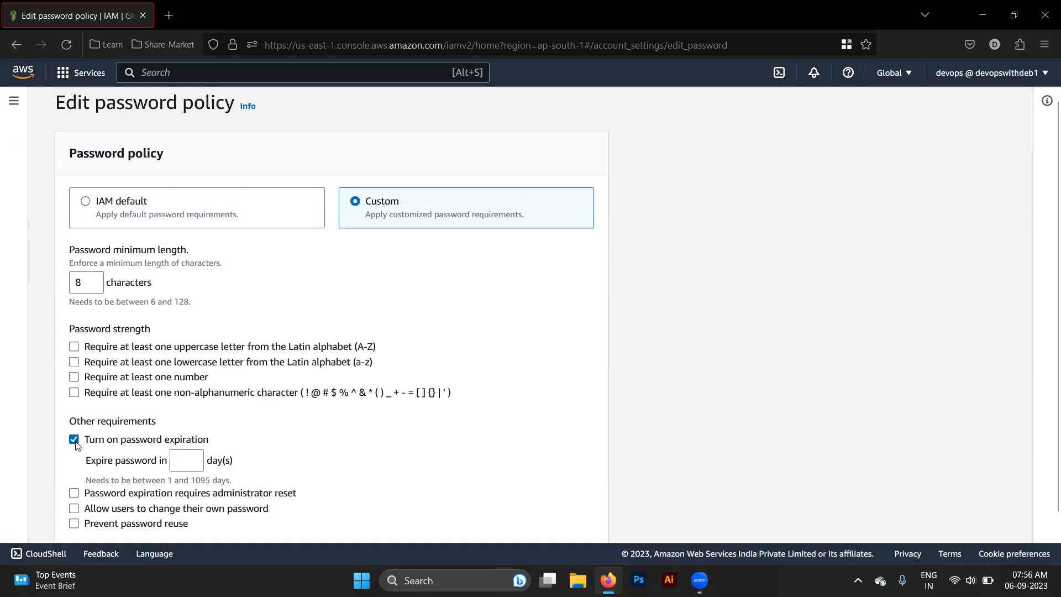
click(75, 442)
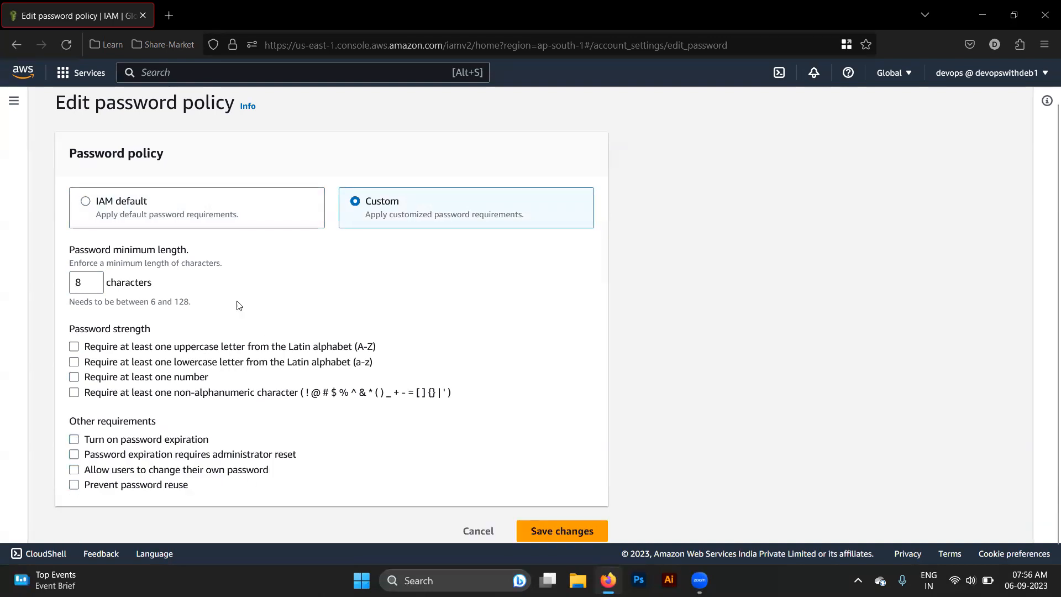
click(166, 218)
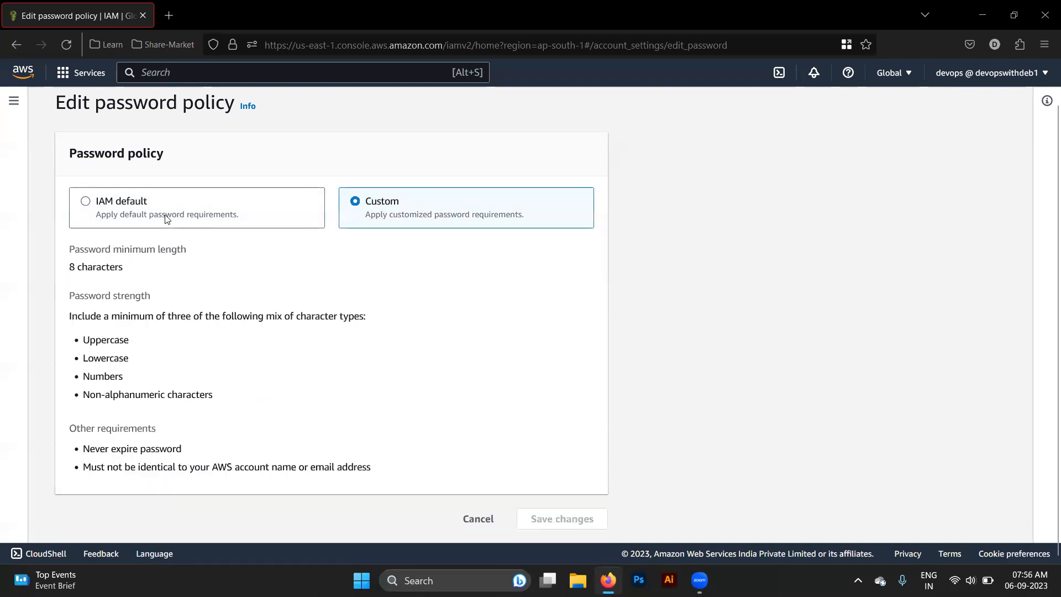
click(477, 526)
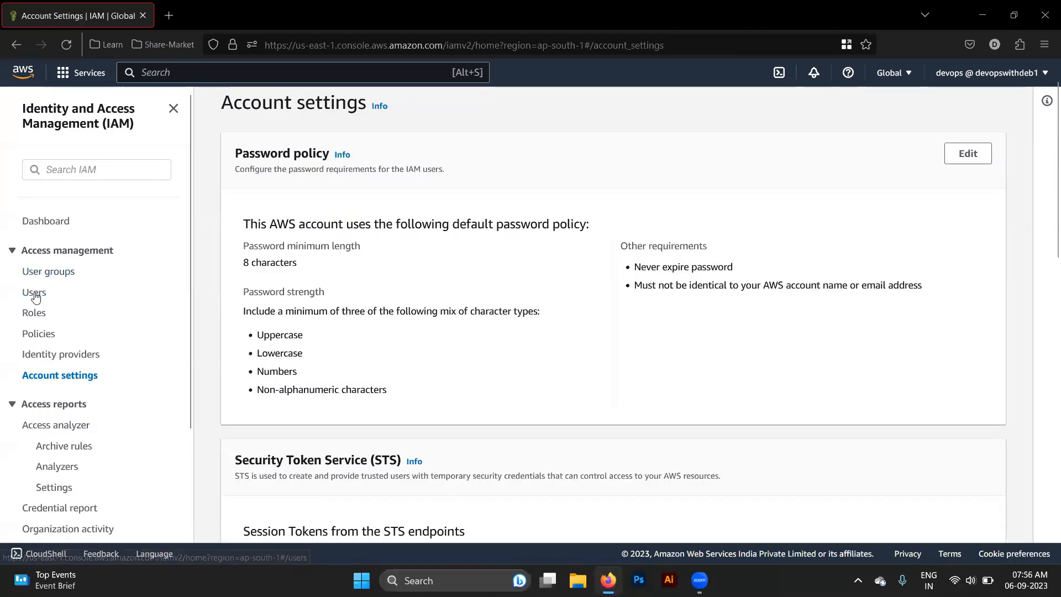
Review the IAM dashboard, including its security recommendations, and return to the users list.
click(36, 298)
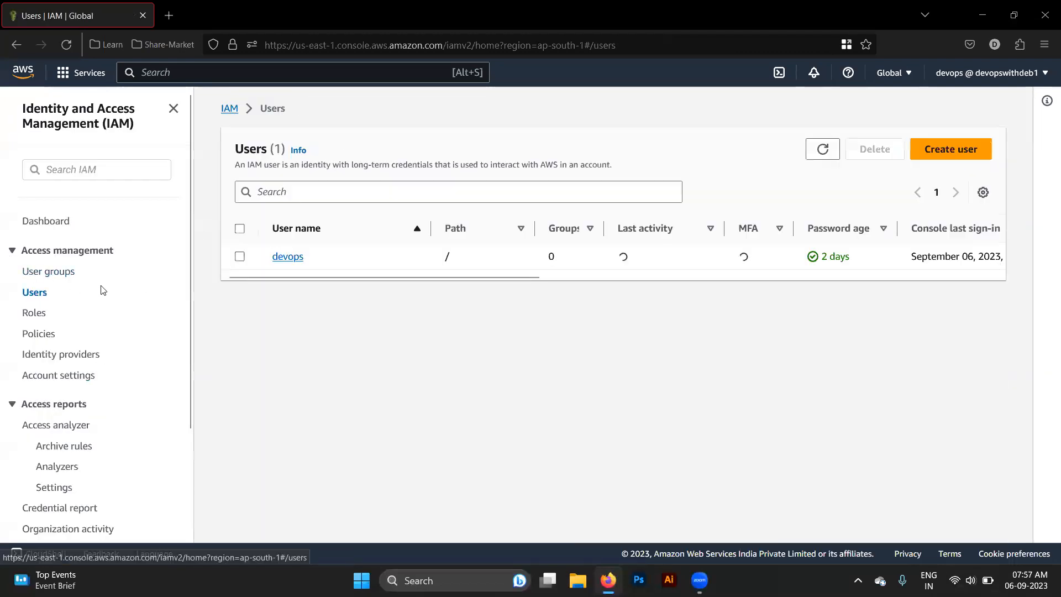
click(50, 221)
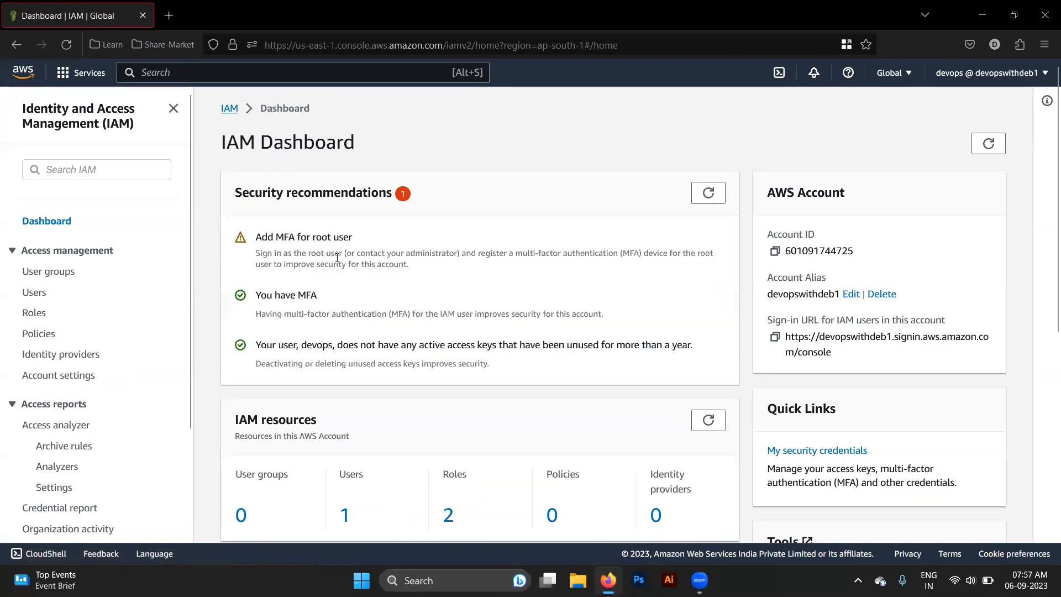
scroll(377, 301, down, 1)
scroll(377, 301, down, 3)
scroll(376, 301, up, 3)
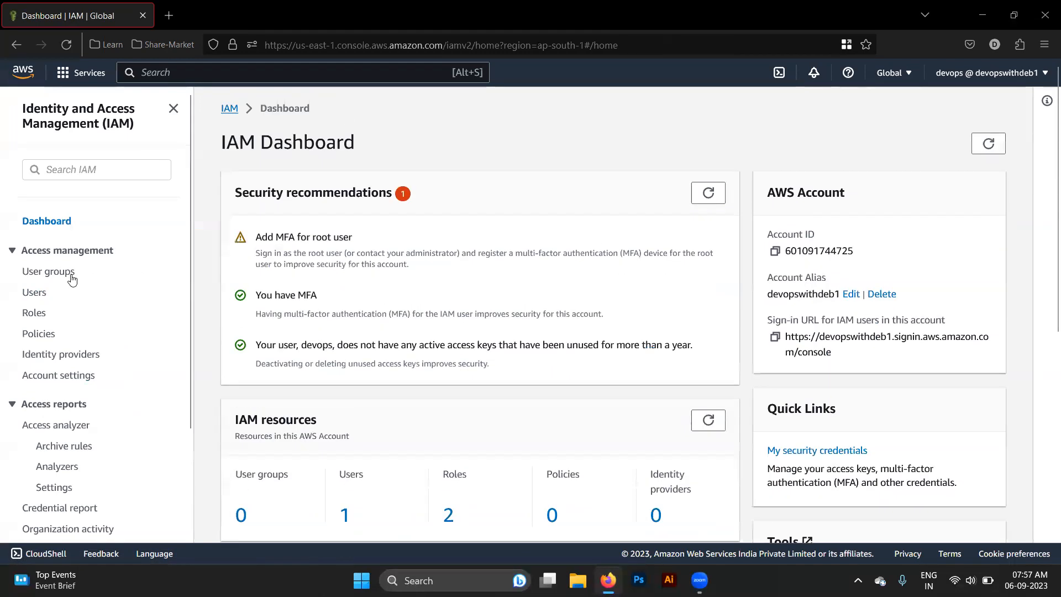
click(33, 293)
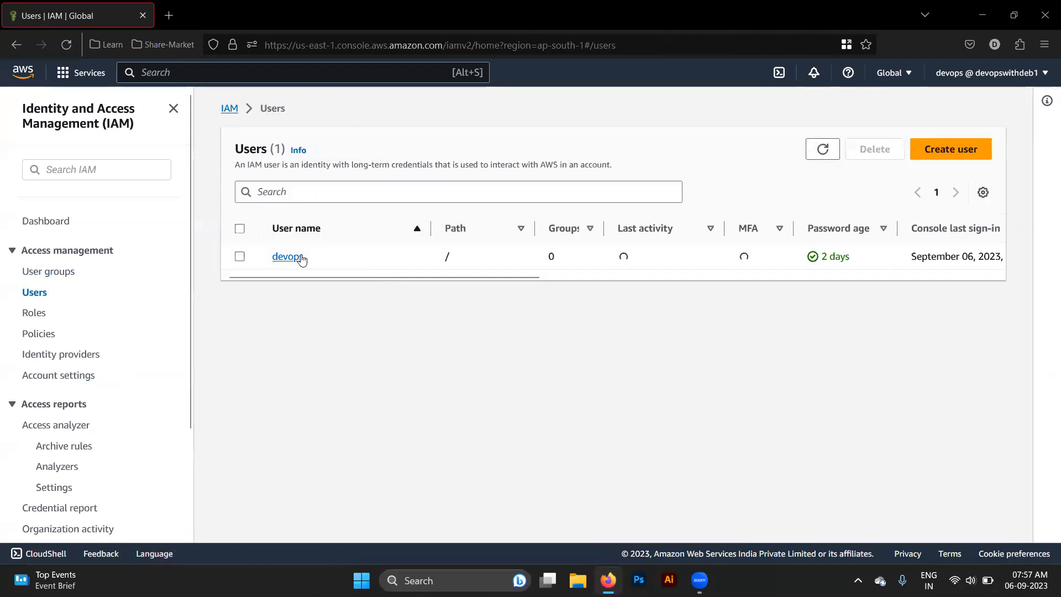